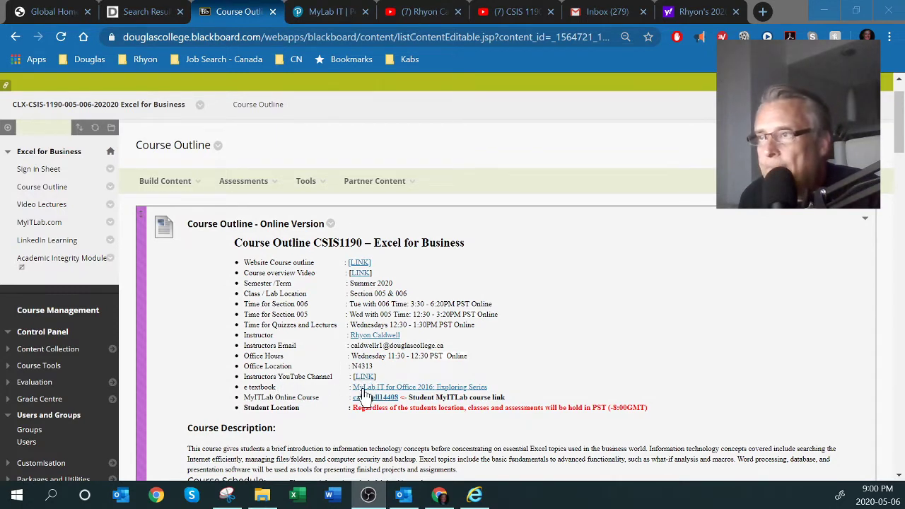
Open the MyITLab Online Course link from the Blackboard course outline
click(375, 398)
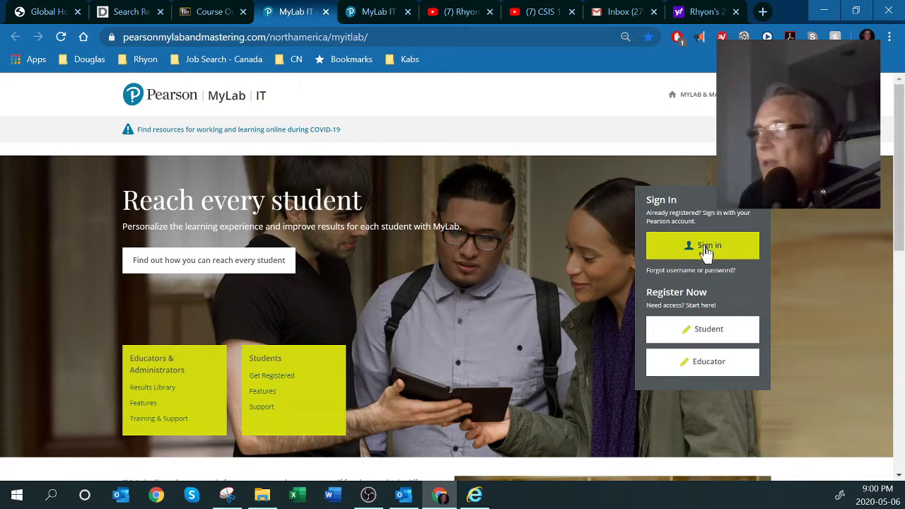
Sign in to Pearson and open the CSIS 1190 - Excel for Business course
click(710, 248)
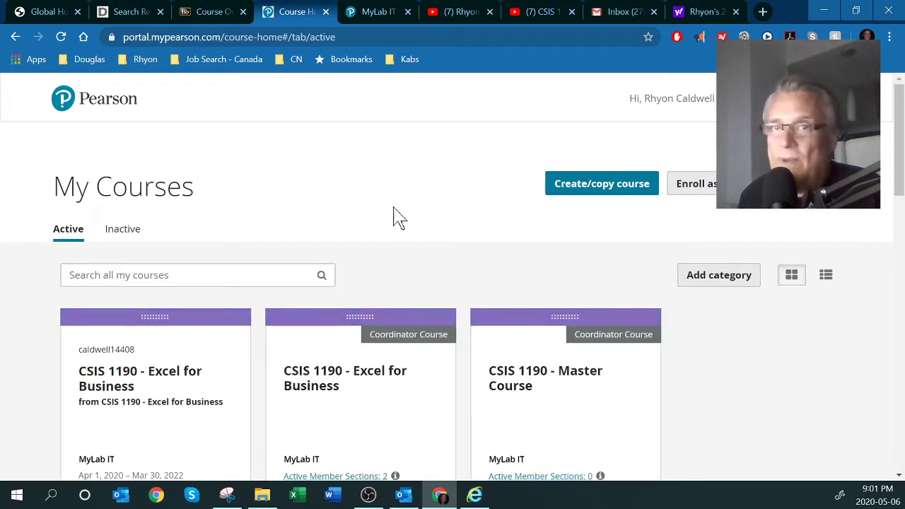
scroll(259, 266, down, 1)
click(101, 337)
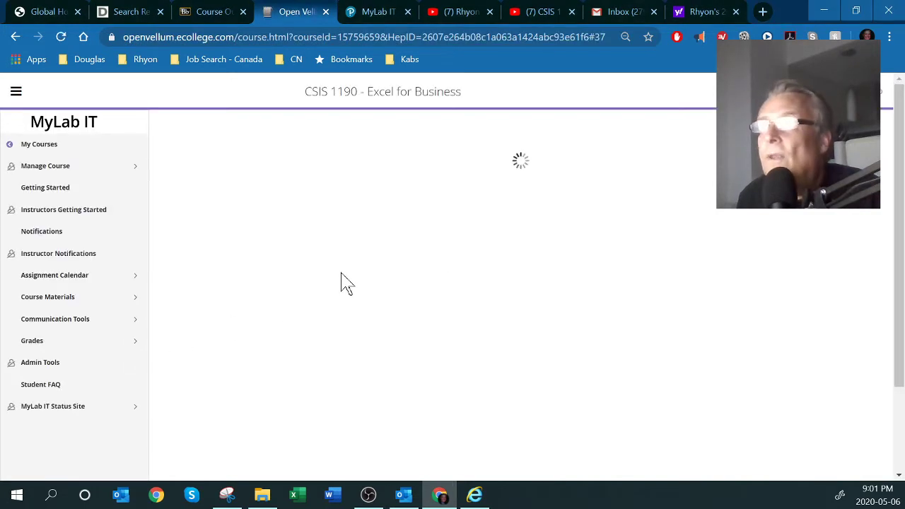
Show the Course Materials list and scroll through its setup and weekly chapter folders
click(40, 300)
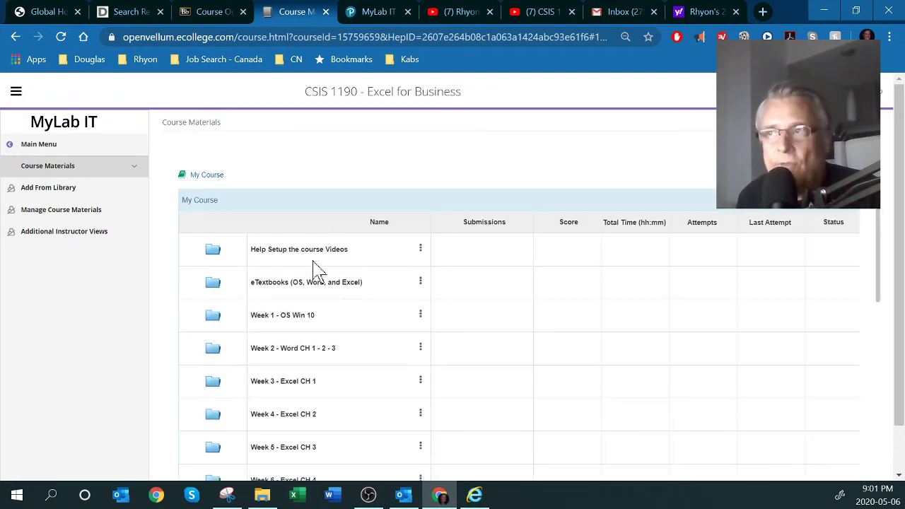
scroll(290, 277, down, 1)
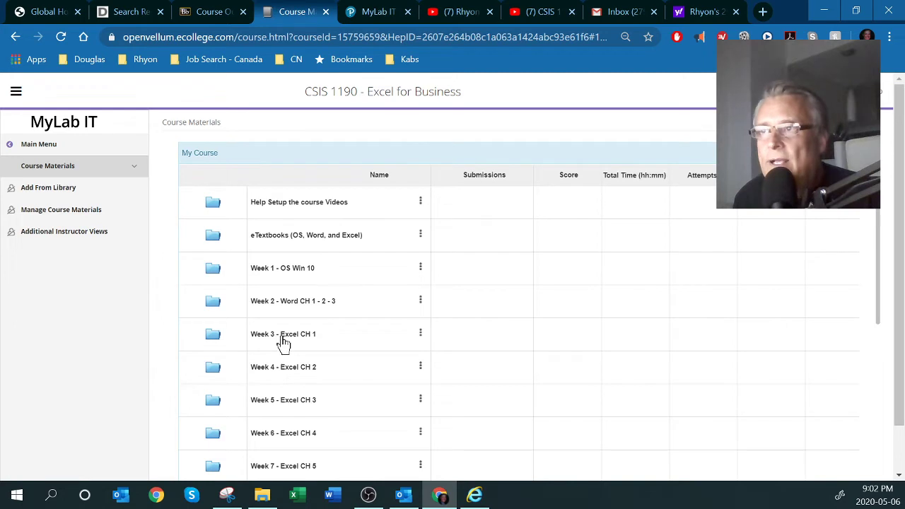
Open the Week 3 - Excel CH 1 folder to see Word Assignment Chapter 1's 17% score
click(277, 338)
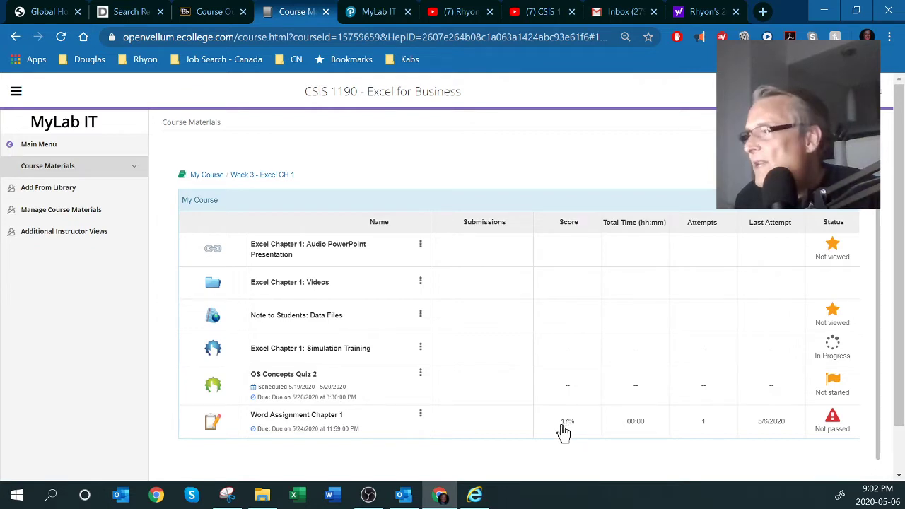
Enter Word Assignment Chapter 1 and list its downloadable starting files
click(300, 415)
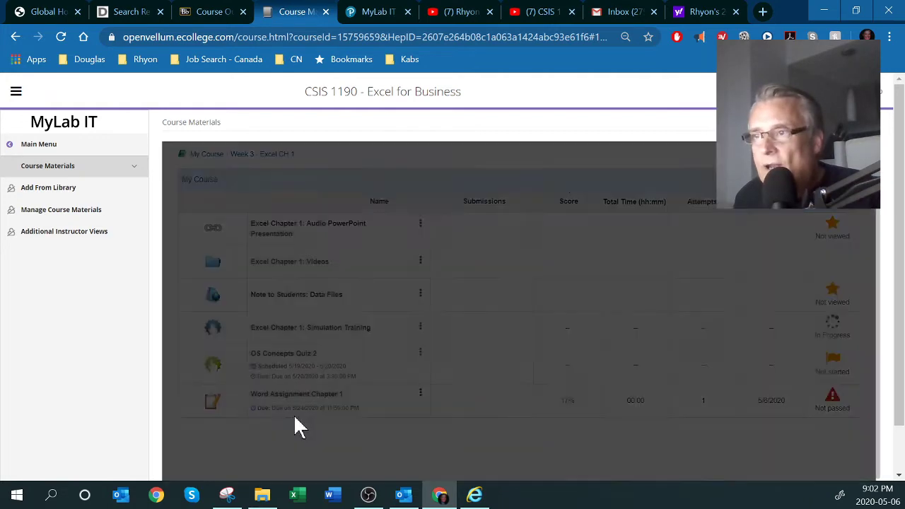
click(504, 236)
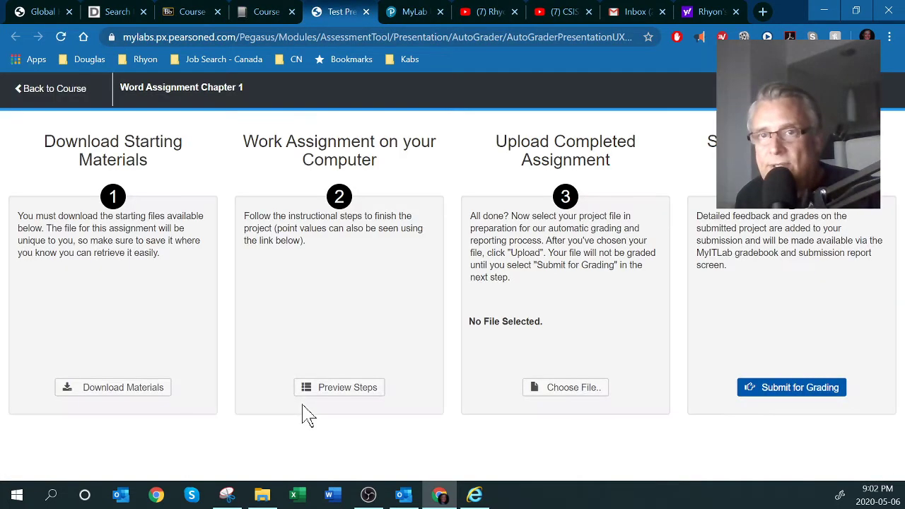
click(117, 391)
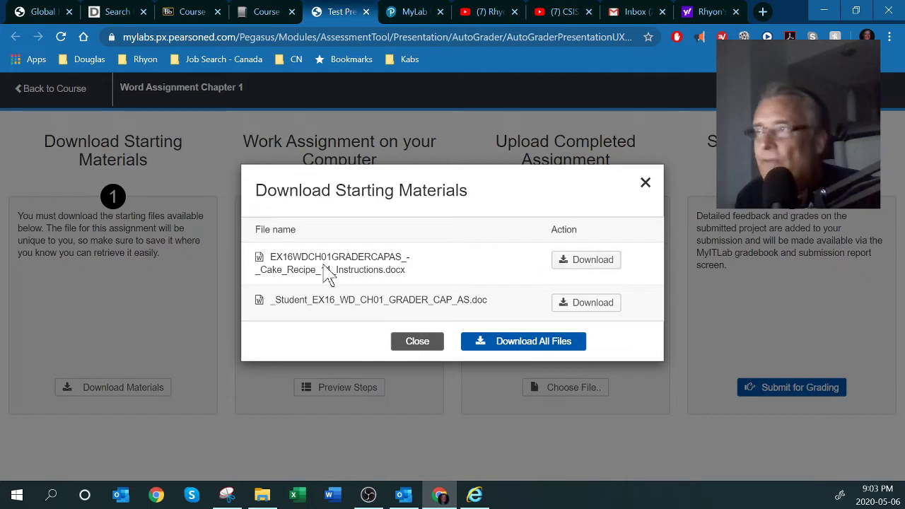
Download the Instructions file and open it in Word
drag(336, 270, 382, 275)
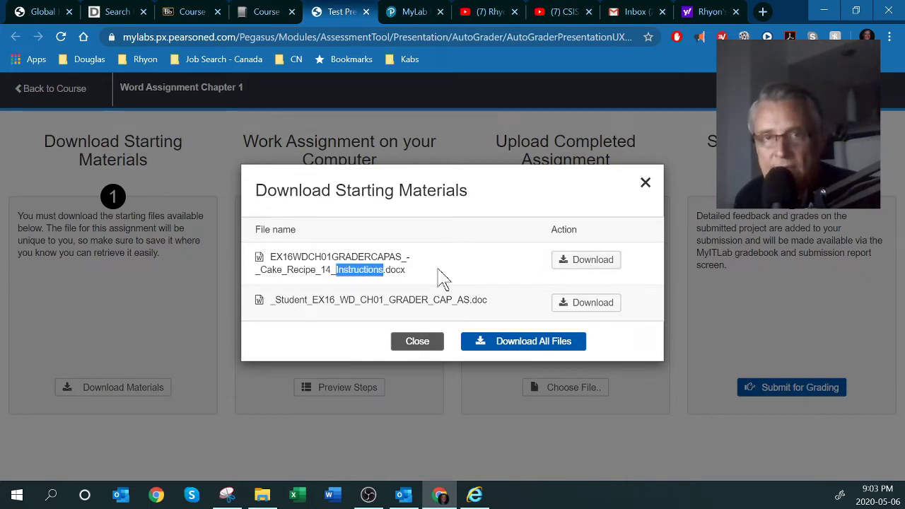
drag(278, 303, 474, 304)
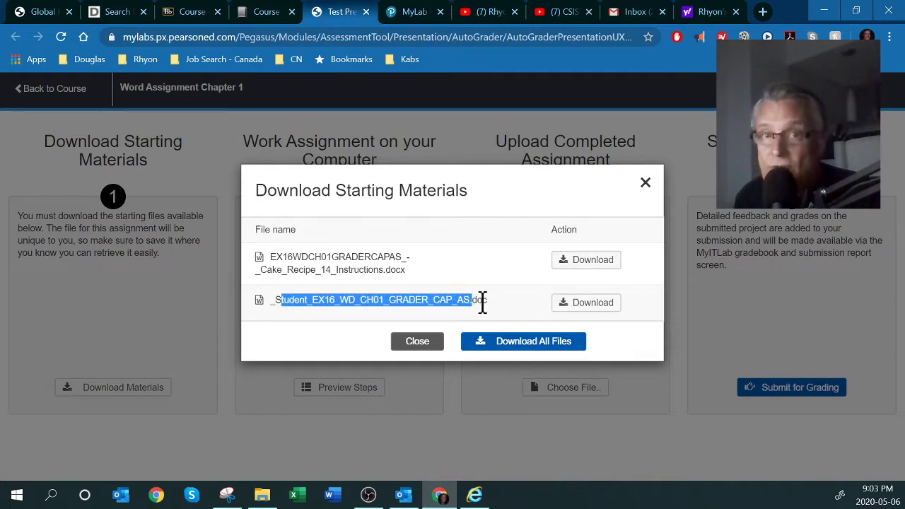
click(594, 270)
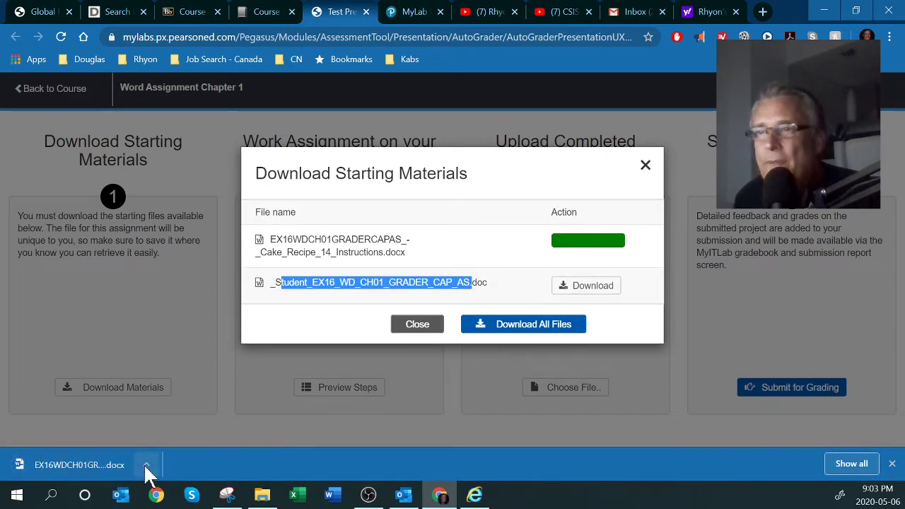
click(146, 467)
click(169, 420)
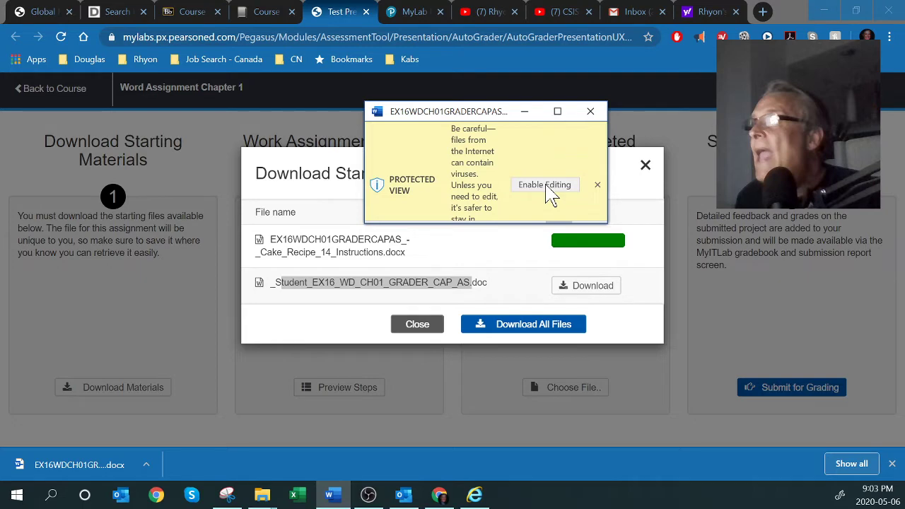
Enable editing on the instructions, then download and open the student .doc with editing enabled
click(557, 111)
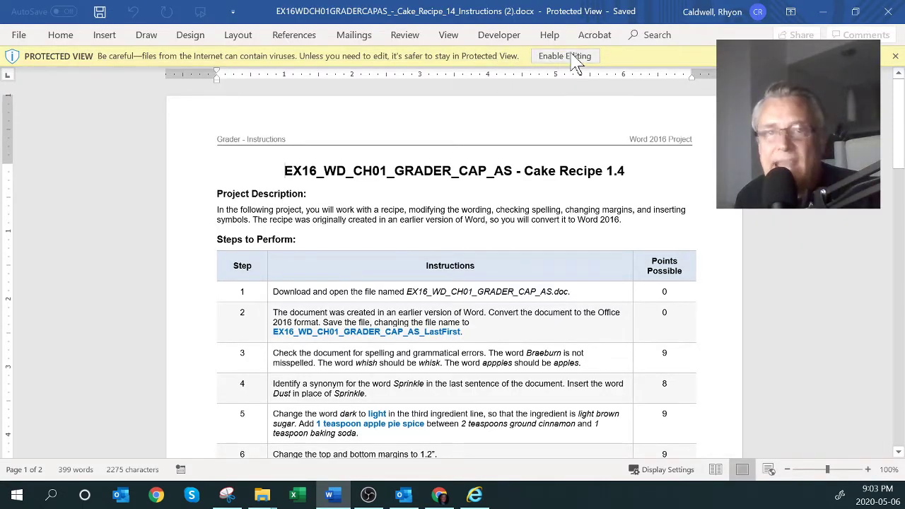
click(565, 57)
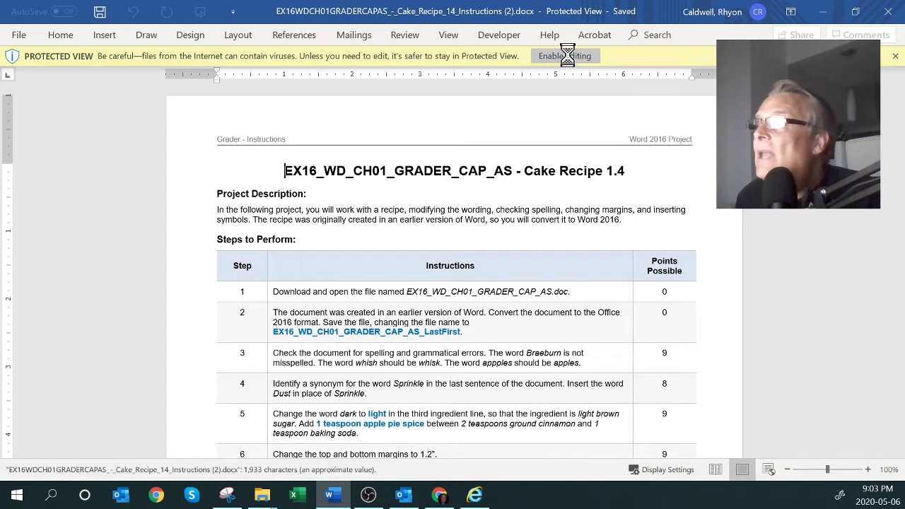
key(alt+Tab)
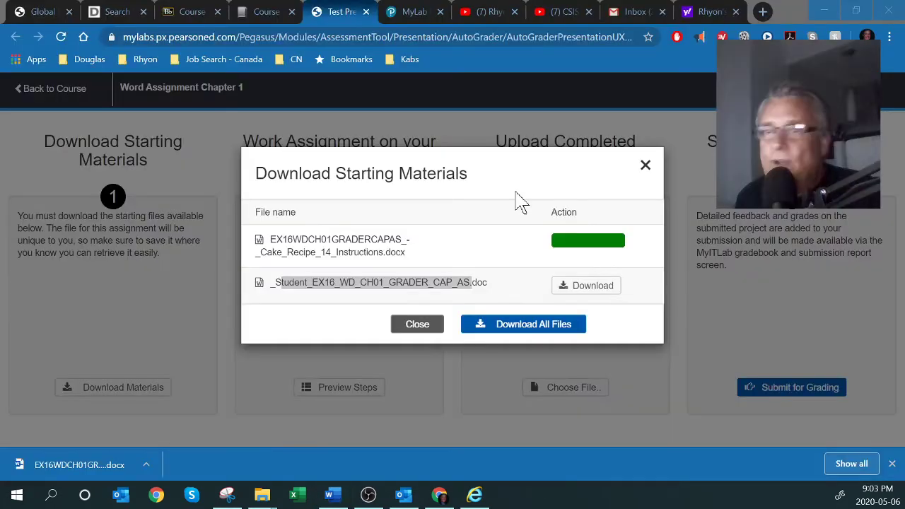
drag(309, 239, 373, 253)
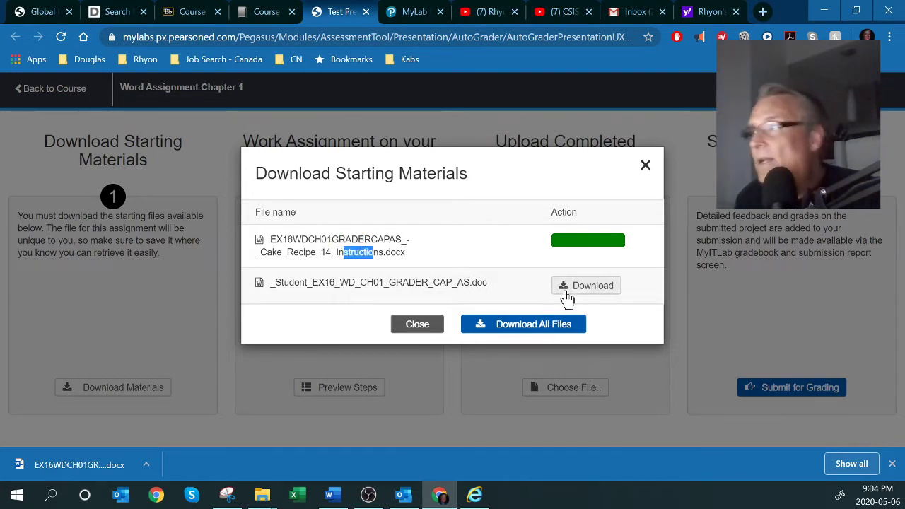
click(585, 291)
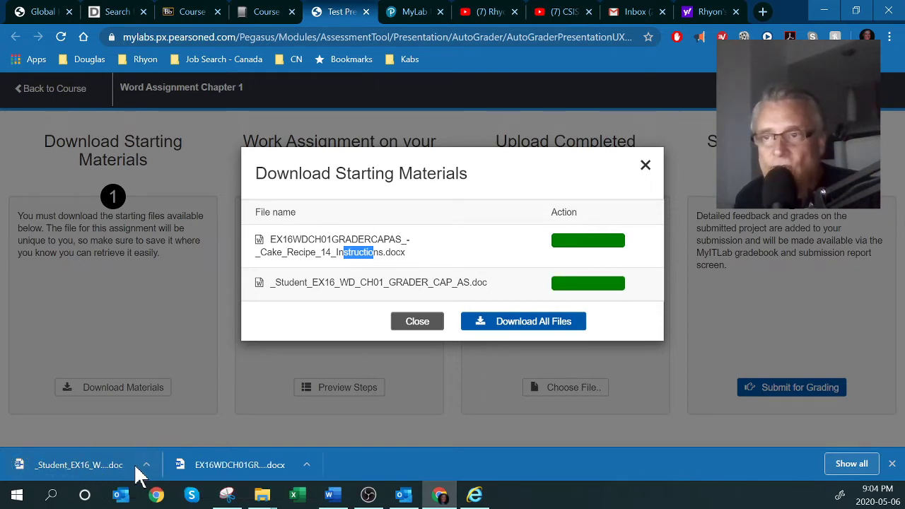
click(147, 467)
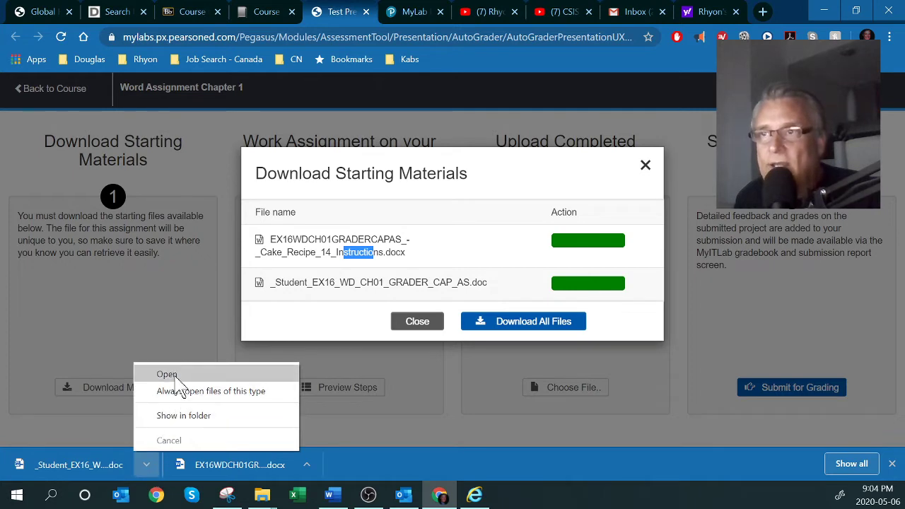
click(167, 374)
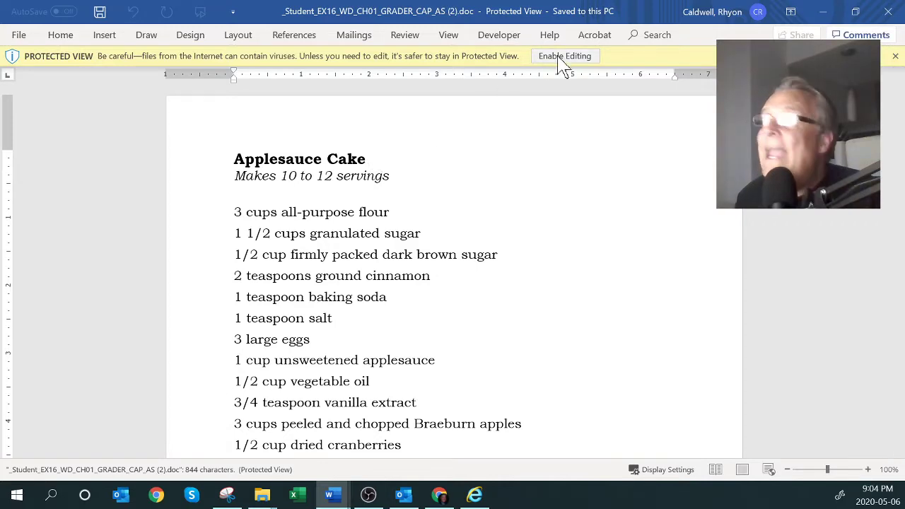
click(564, 56)
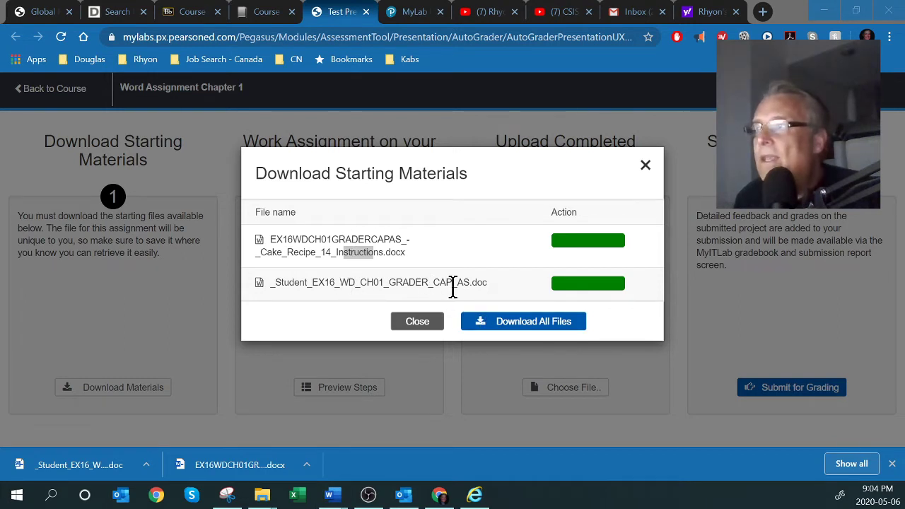
click(418, 322)
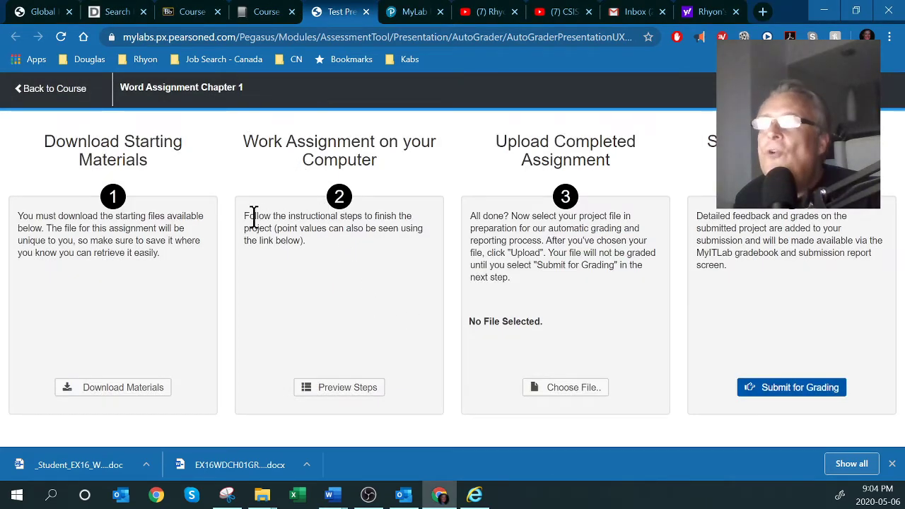
drag(300, 216, 386, 219)
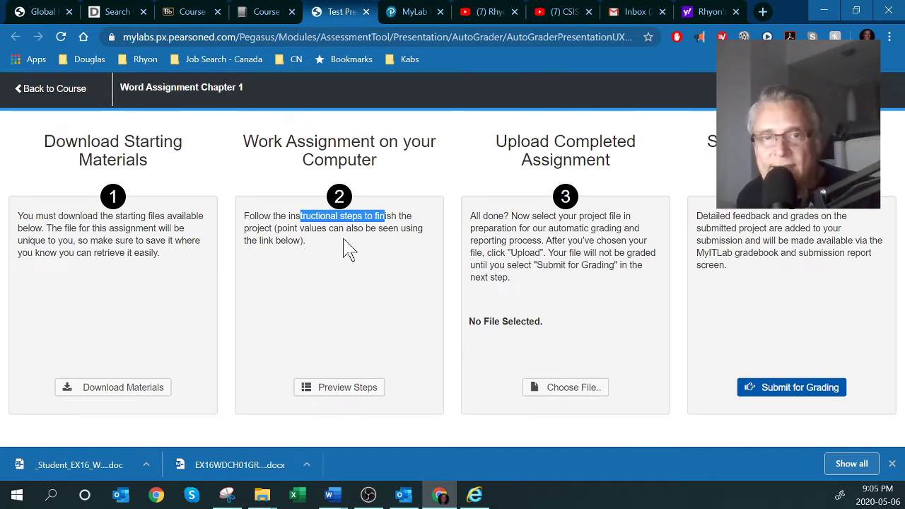
Open the assignment's step-by-step instructions and review step 1's file name and 0-point value
click(323, 390)
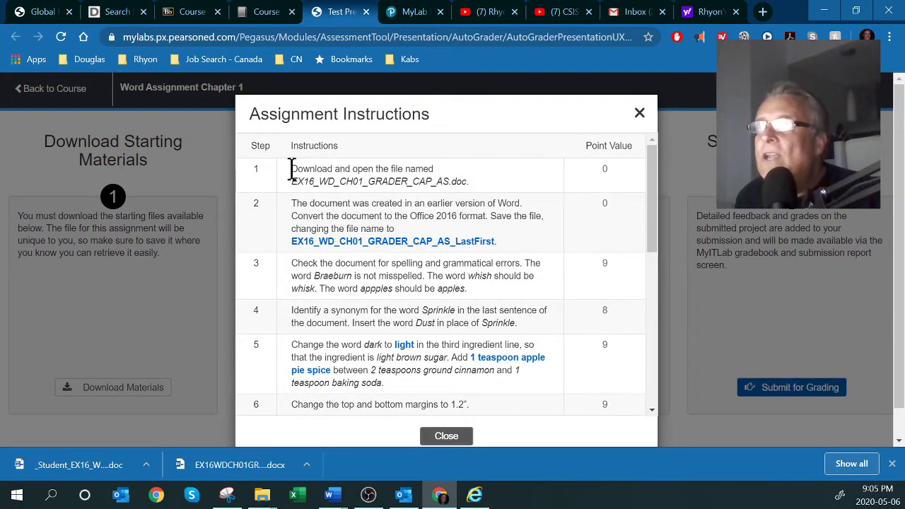
scroll(350, 212, down, 8)
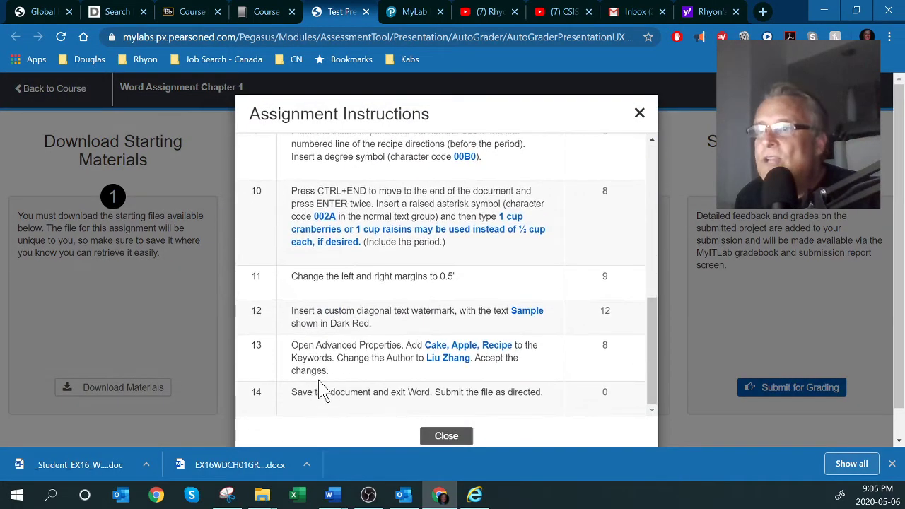
scroll(389, 338, up, 10)
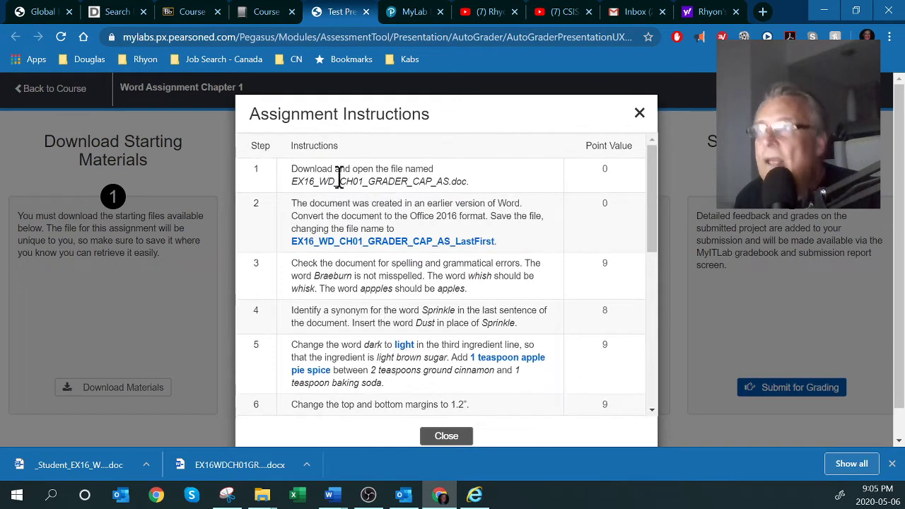
drag(291, 170, 437, 171)
drag(297, 181, 450, 181)
drag(598, 171, 612, 173)
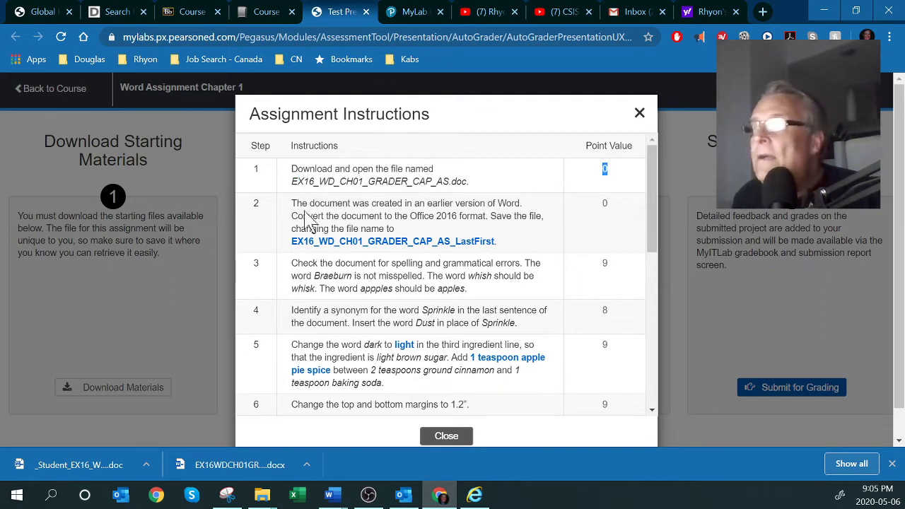
Review step 2's Office 2016 and LastFirst file-name requirements, then maximize the student document
drag(293, 207, 331, 217)
click(514, 207)
drag(411, 216, 459, 219)
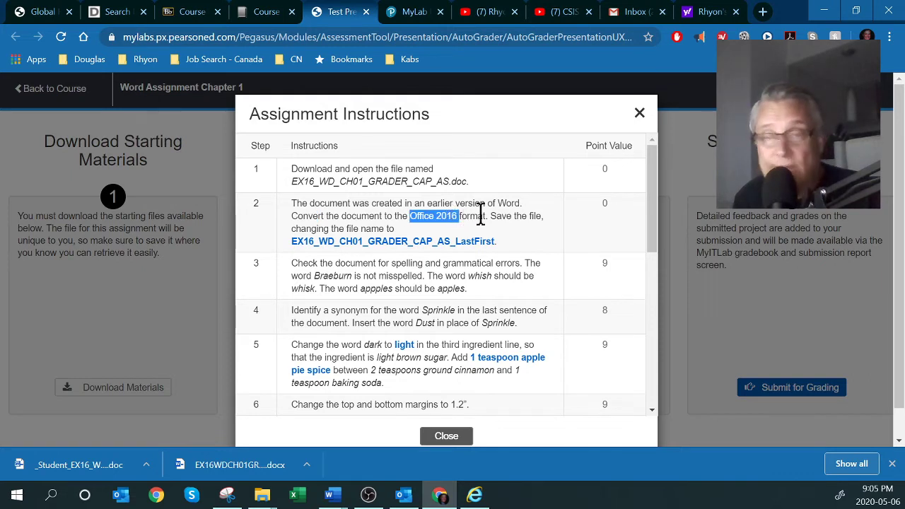
drag(456, 242, 474, 243)
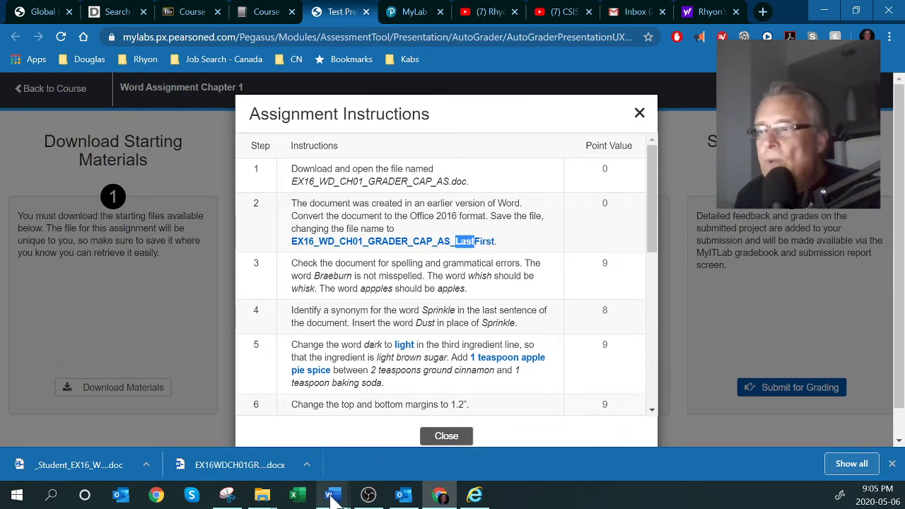
mouse_move(332, 496)
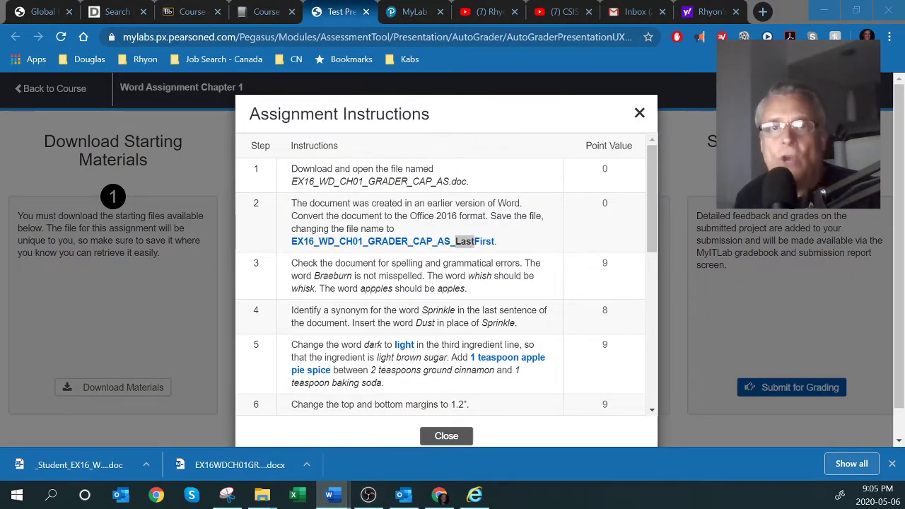
drag(71, 132, 428, 10)
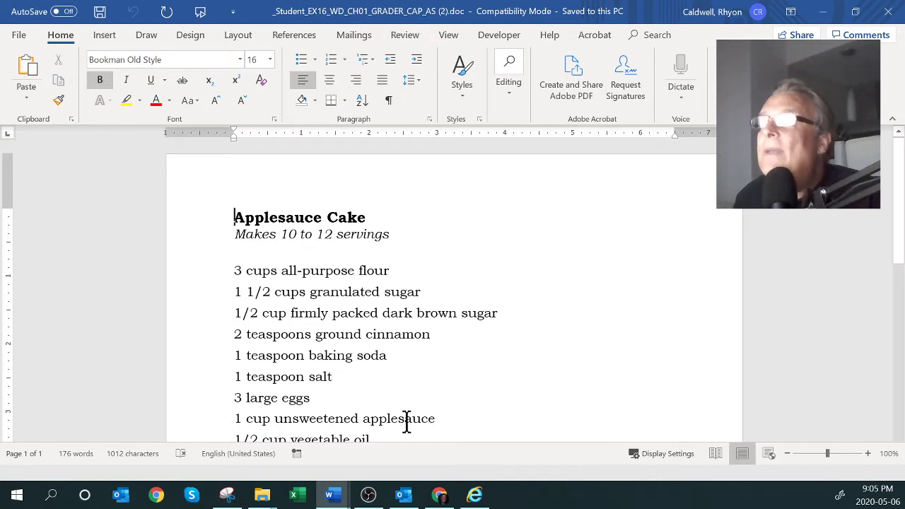
Arrange the instructions on the left and the recipe document on the right
click(404, 495)
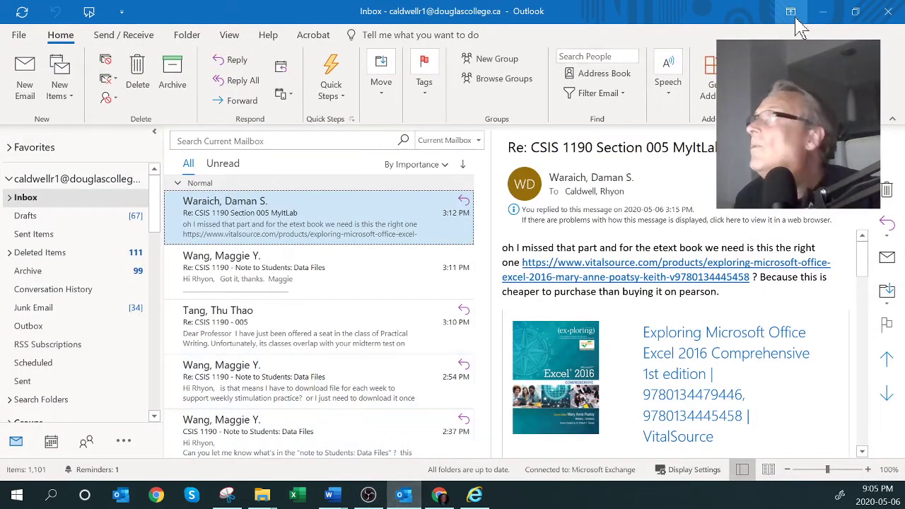
click(822, 11)
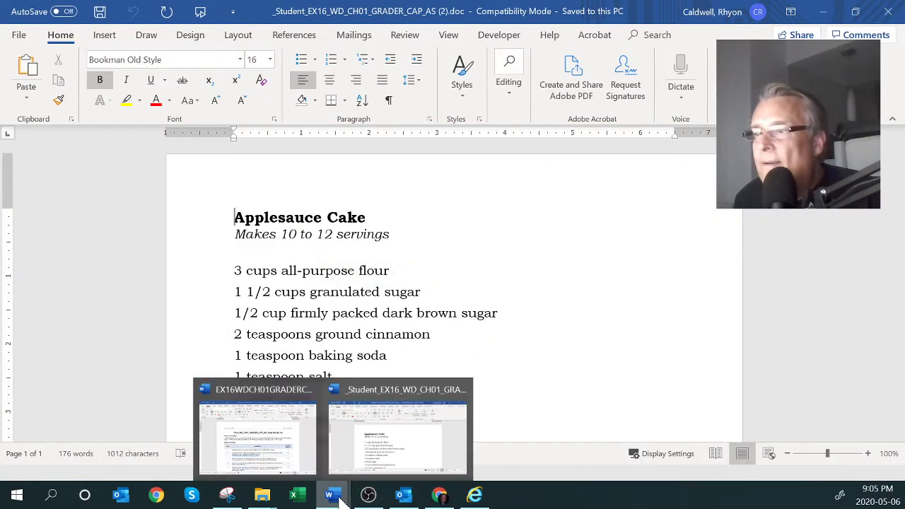
click(255, 453)
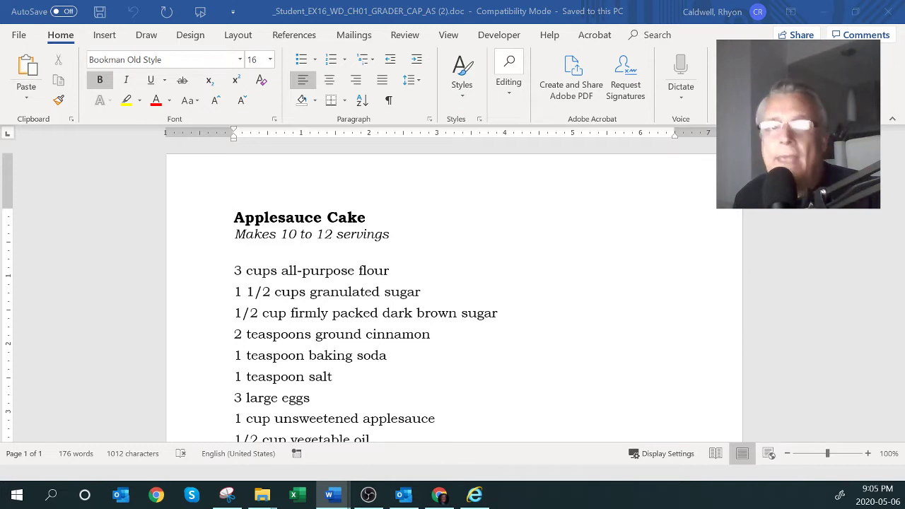
drag(212, 151, 2, 193)
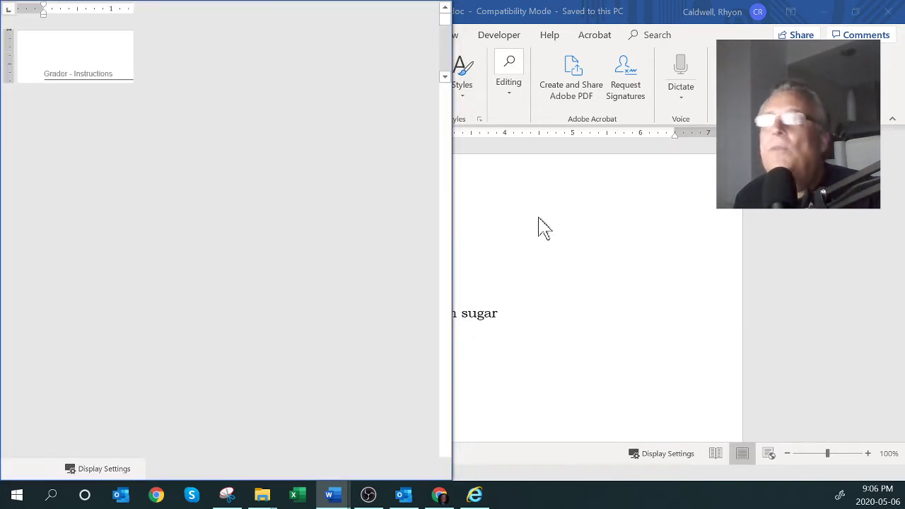
click(559, 225)
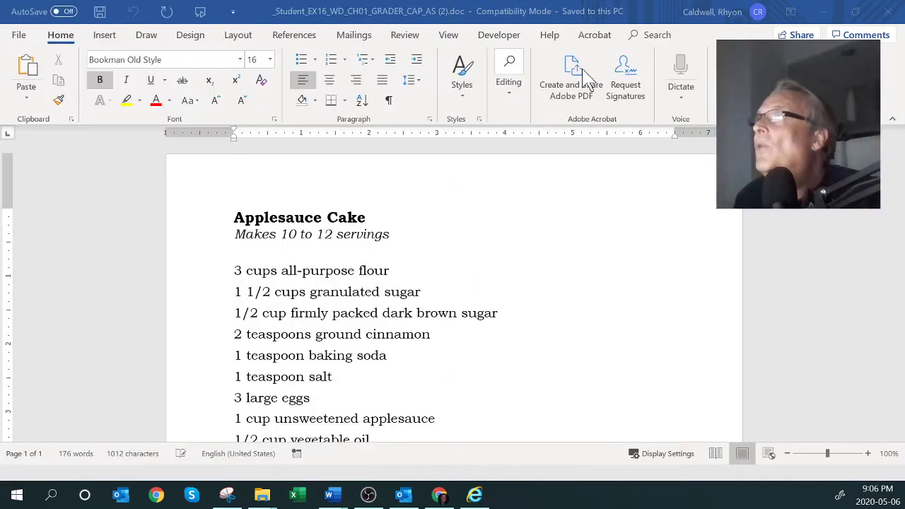
double_click(469, 21)
drag(442, 12, 892, 174)
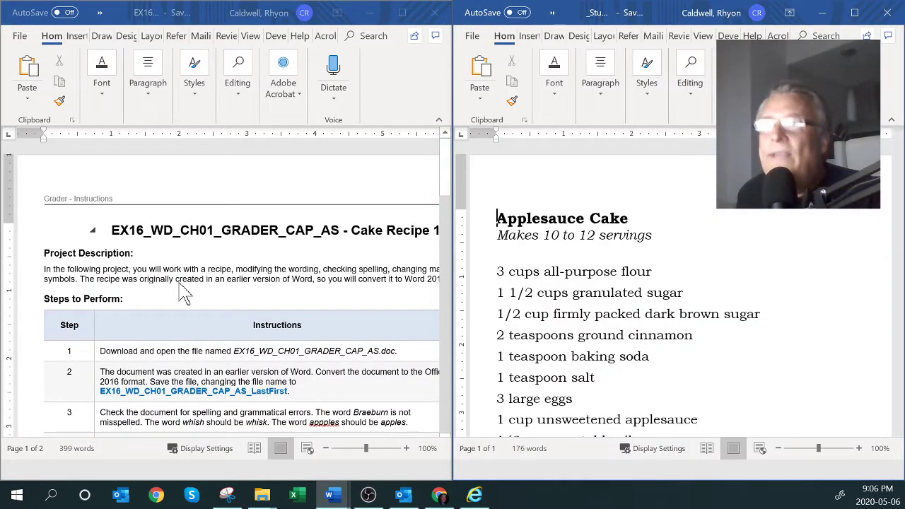
scroll(183, 293, down, 2)
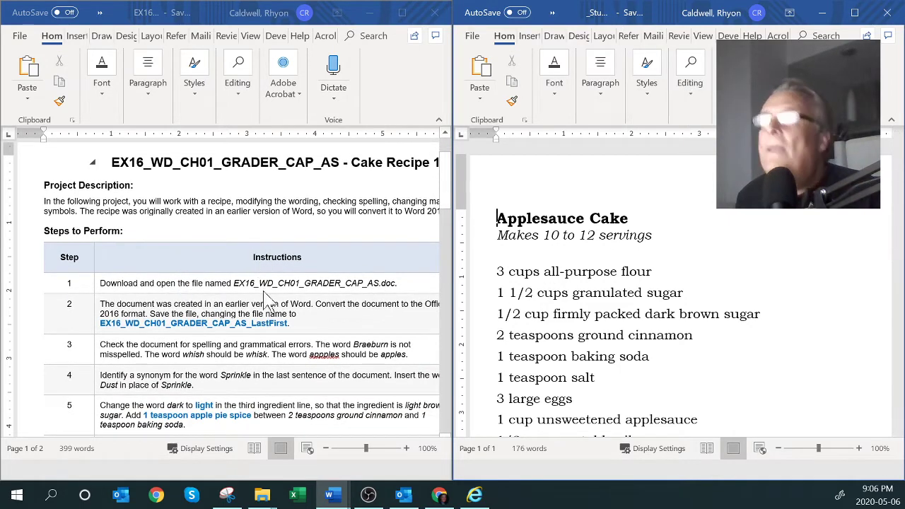
Copy step 2's required file name from the instructions document
click(104, 344)
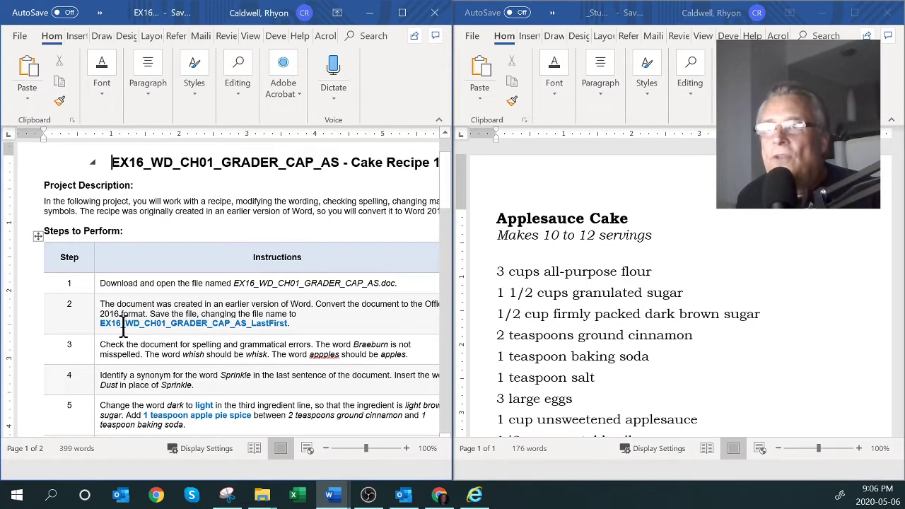
drag(99, 326, 280, 338)
key(ctrl+c)
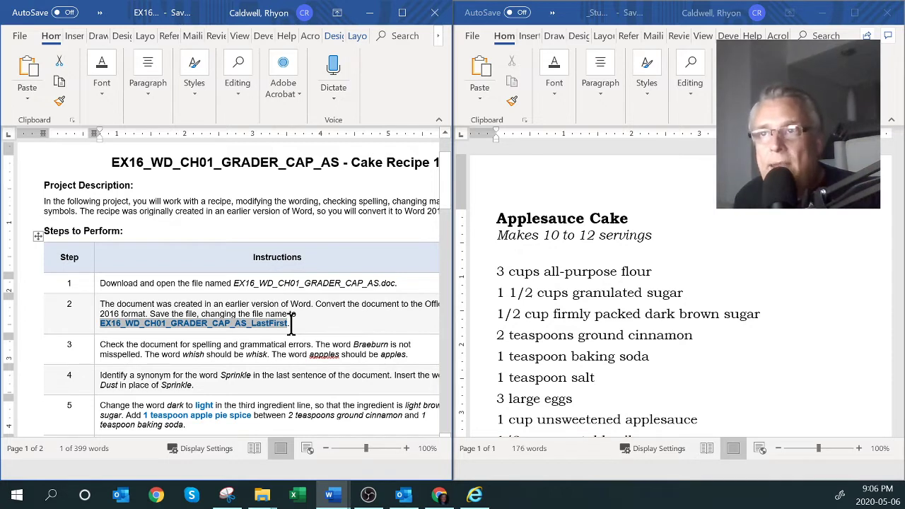
click(478, 49)
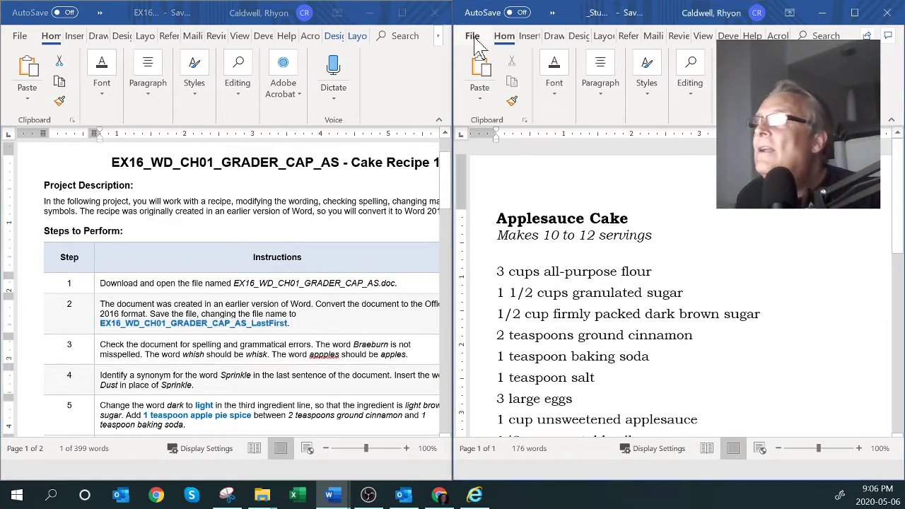
Start Save As for the recipe with OneDrive - Douglas College as the location
click(473, 36)
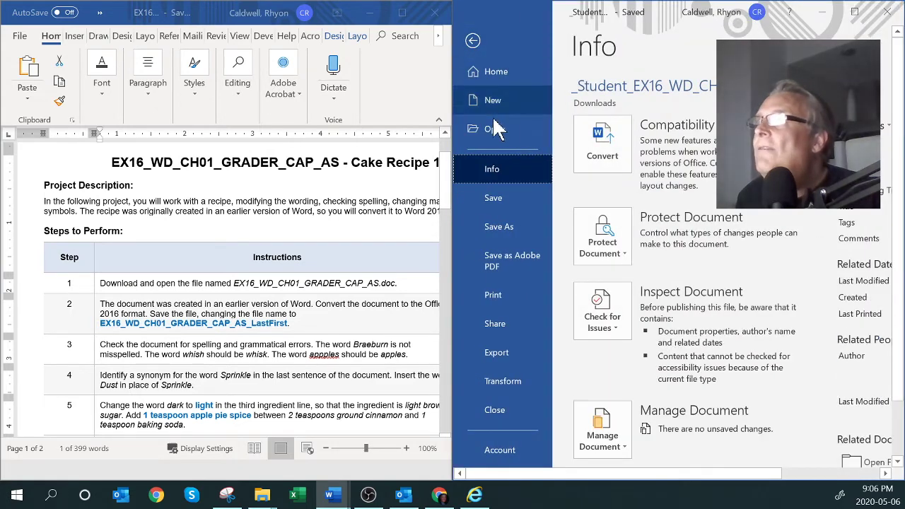
click(505, 228)
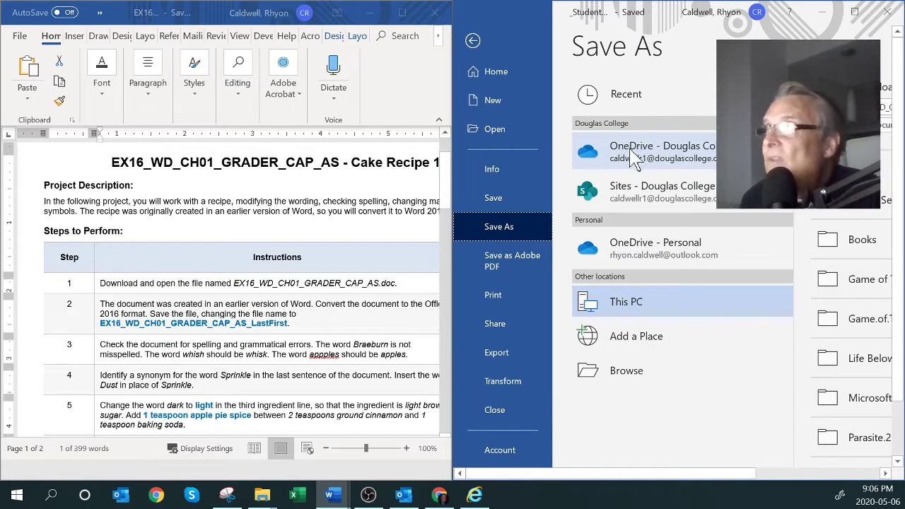
click(641, 158)
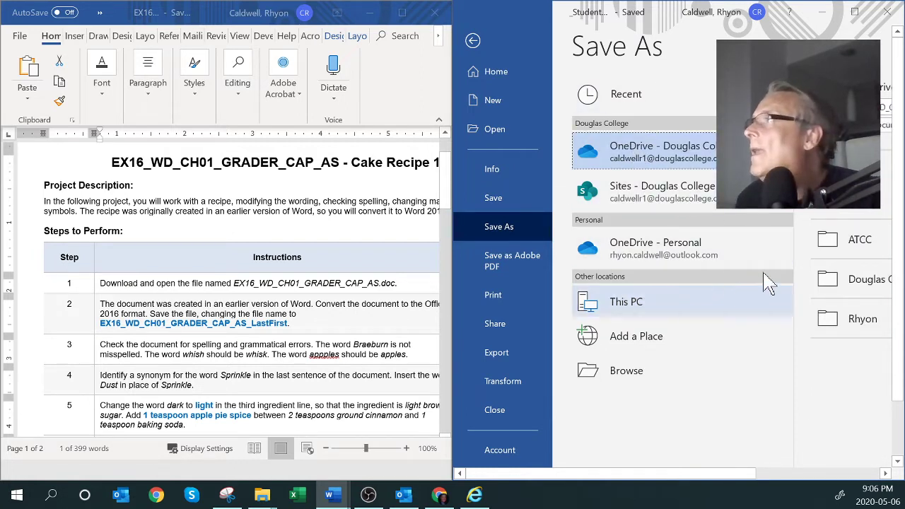
click(854, 11)
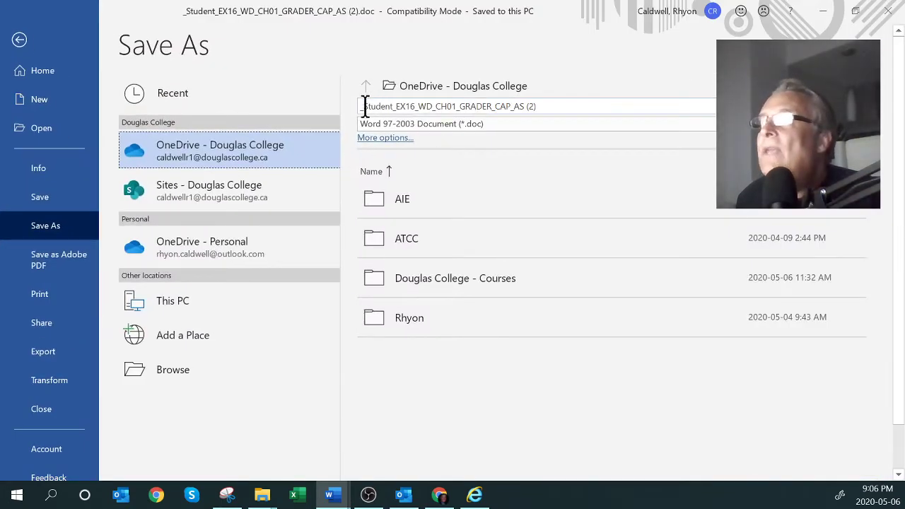
Paste the EX16_WD_CH01_GRADER_CAP_AS_ file name and replace LastFirst with the student's name
click(364, 106)
key(ctrl+v)
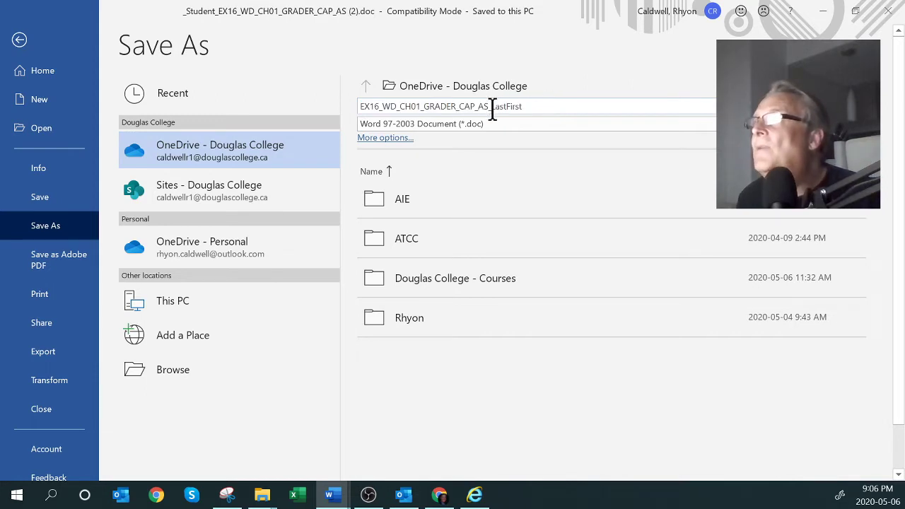
click(492, 107)
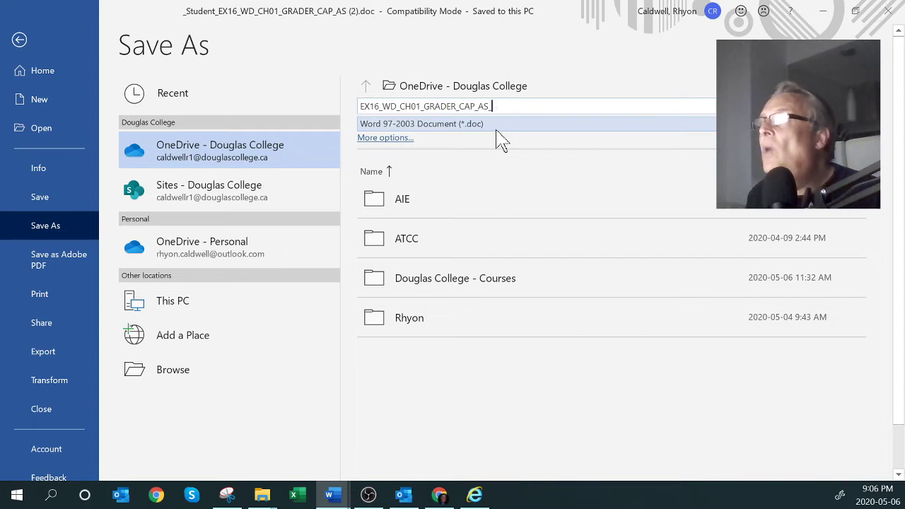
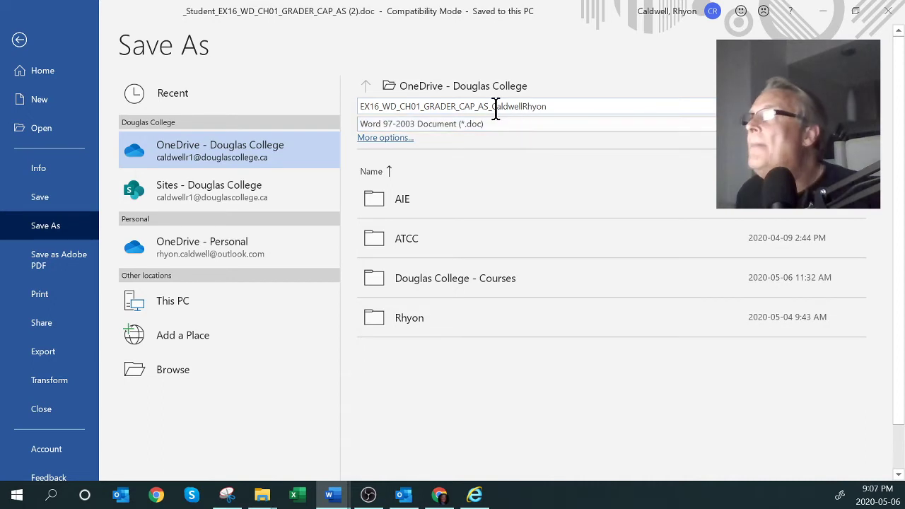
drag(493, 106, 500, 107)
click(524, 106)
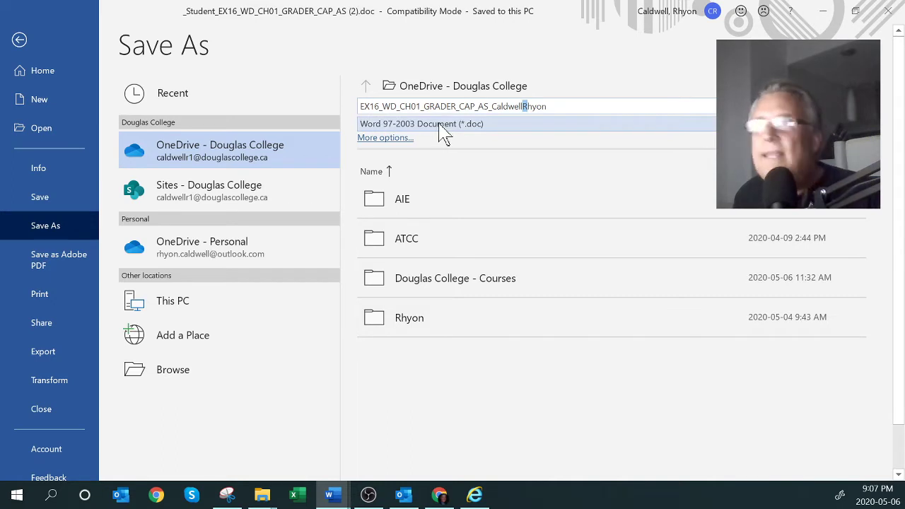
Save as Word Document (.docx) in Douglas College - Courses > CSIS 1190 - Online > Week 2 - Word 1 2 3
click(416, 126)
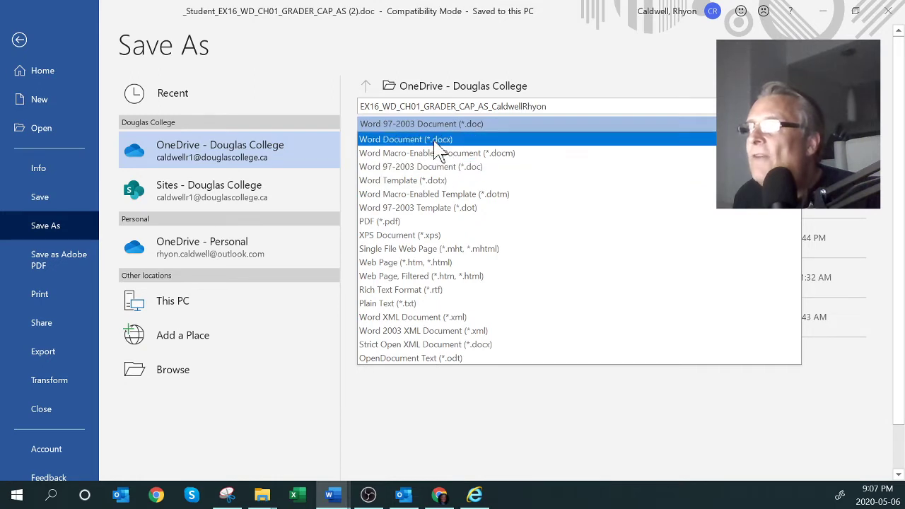
click(425, 140)
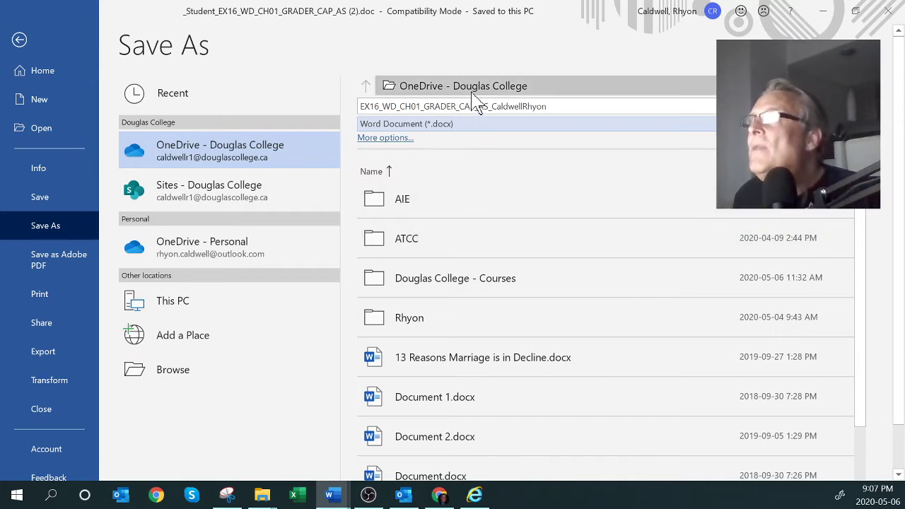
click(419, 289)
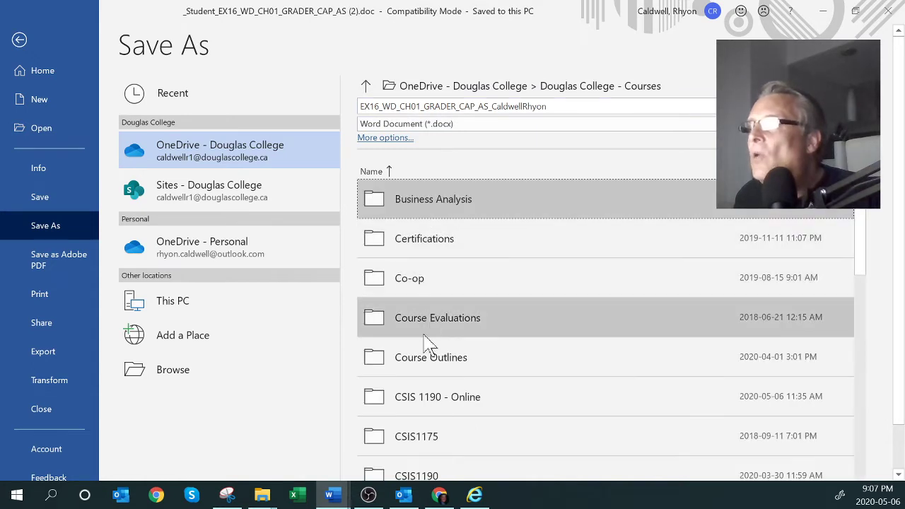
click(418, 404)
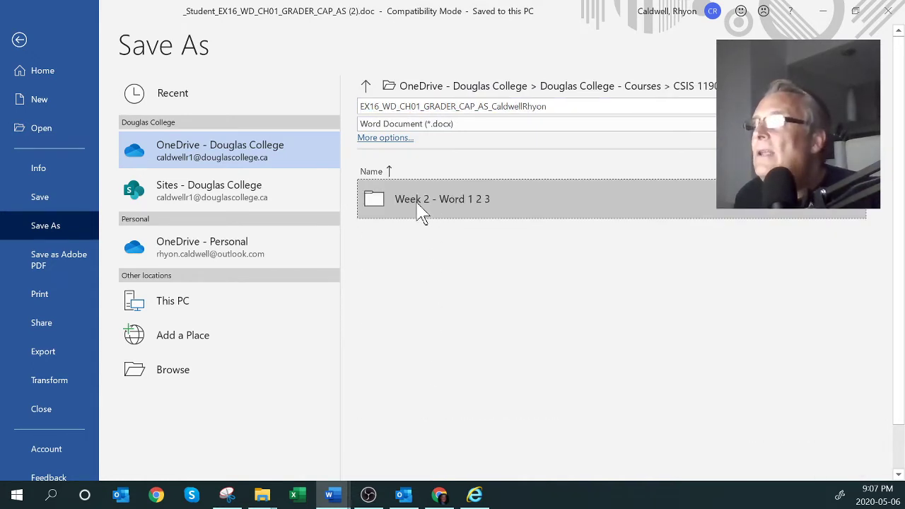
click(463, 207)
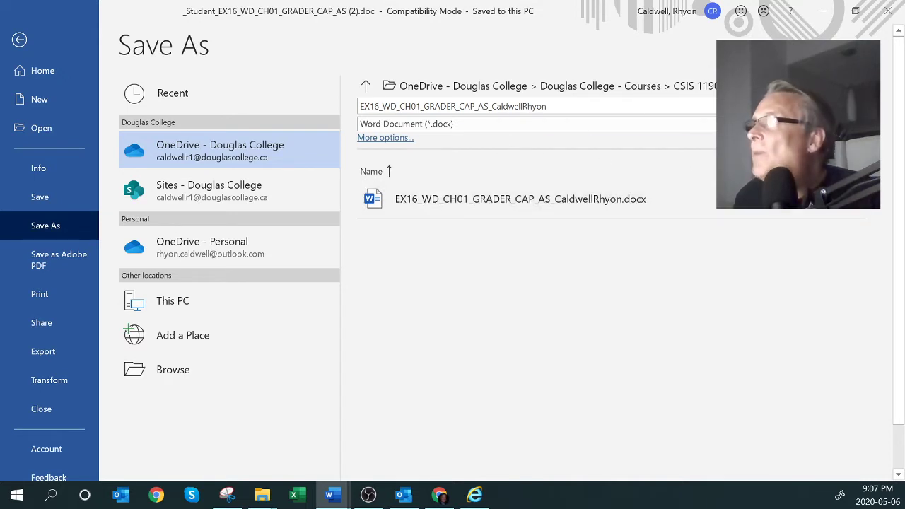
key(alt+Tab)
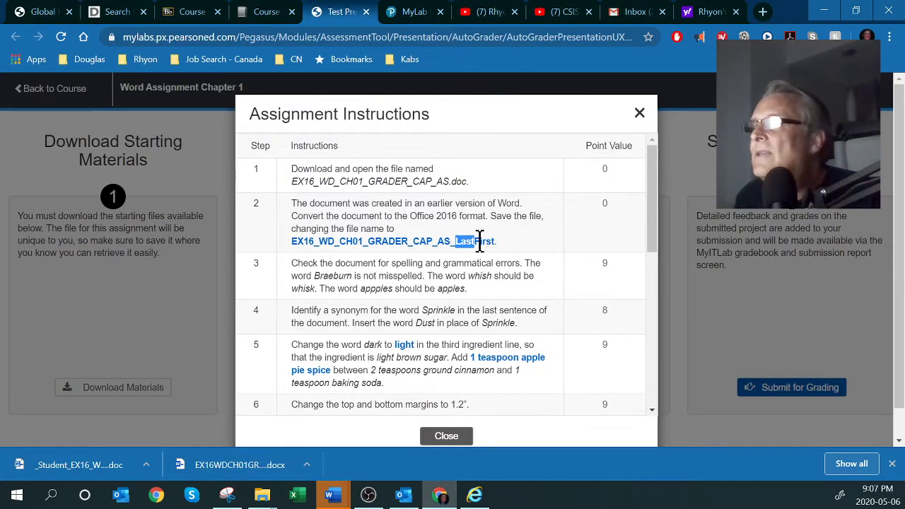
Read instruction steps 1–3, highlighting the Braeburn and whish corrections, then close the instructions
drag(292, 172, 470, 182)
drag(295, 207, 521, 237)
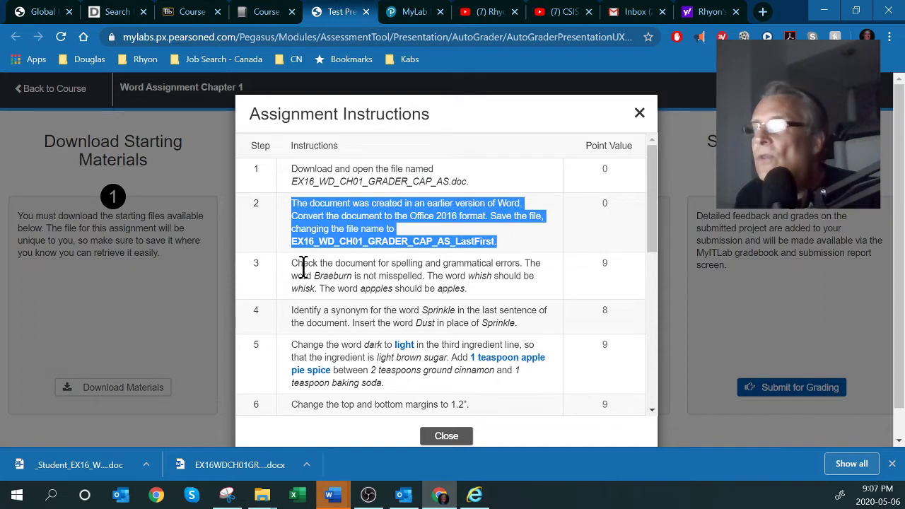
drag(292, 264, 306, 265)
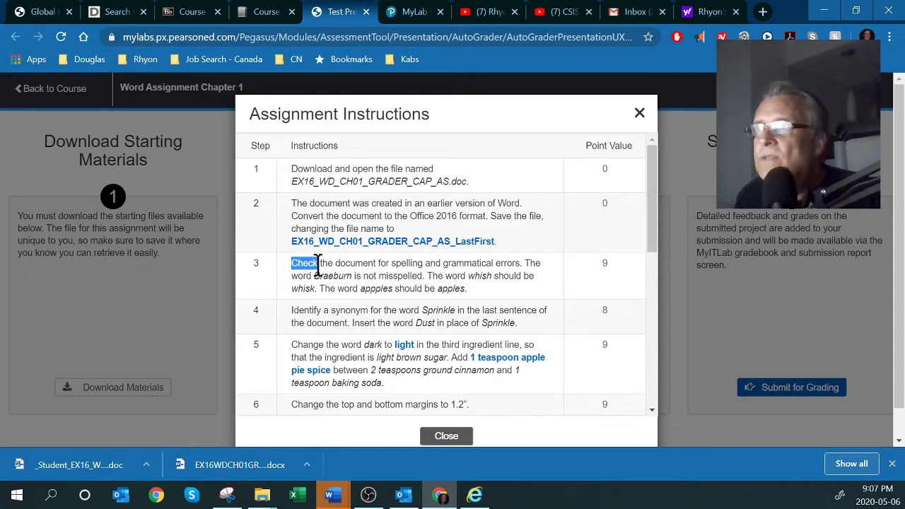
drag(388, 263, 517, 263)
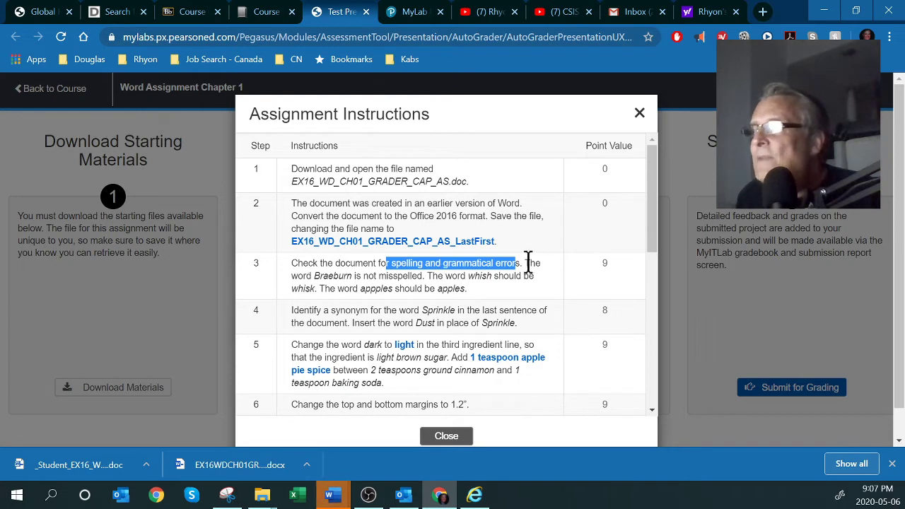
double_click(530, 263)
drag(314, 276, 346, 277)
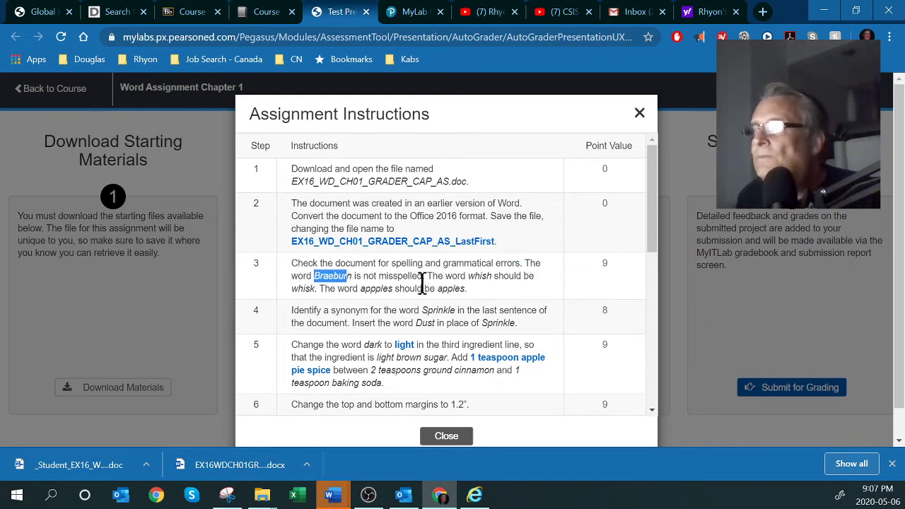
double_click(331, 276)
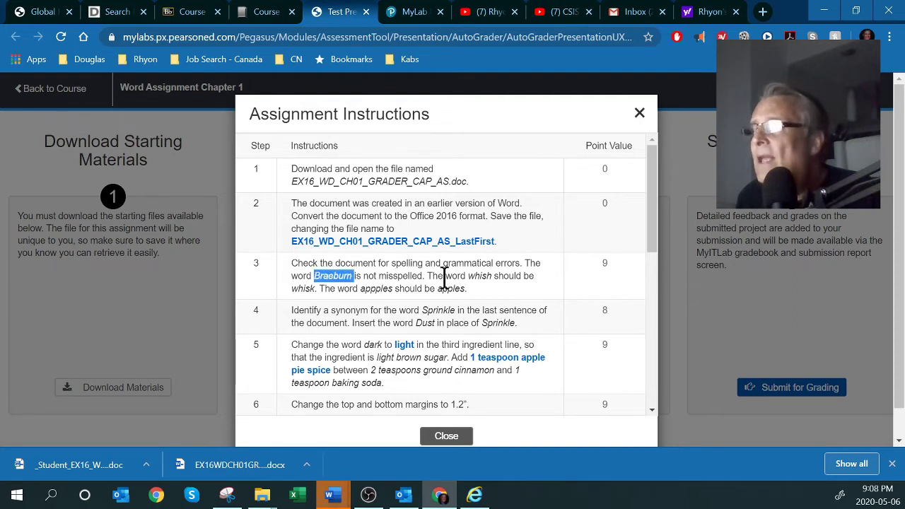
drag(469, 276, 496, 276)
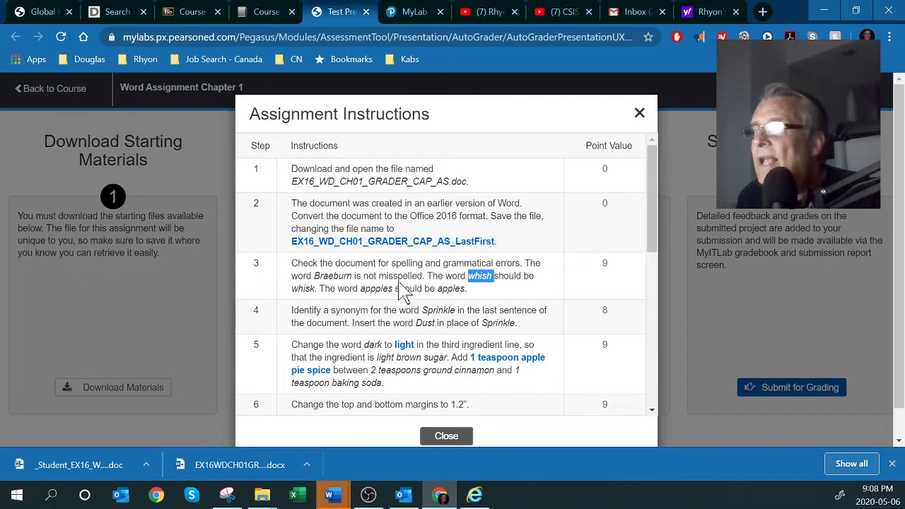
click(447, 436)
mouse_move(333, 497)
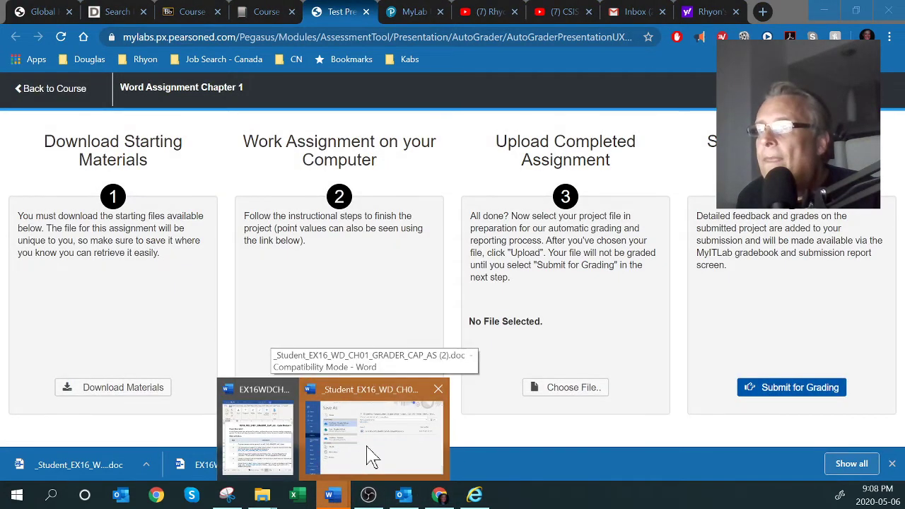
In the recipe document, save it as a .docx, replacing the existing file, and show the Review commands
click(373, 458)
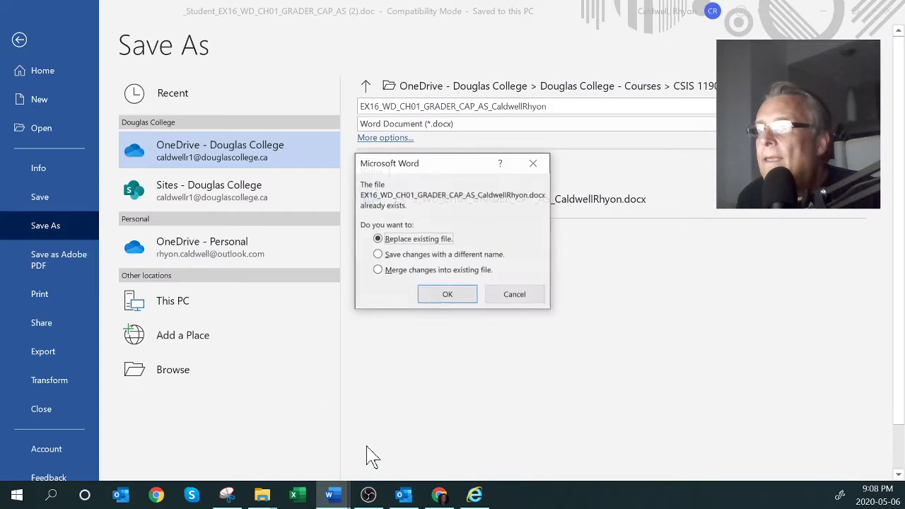
click(440, 294)
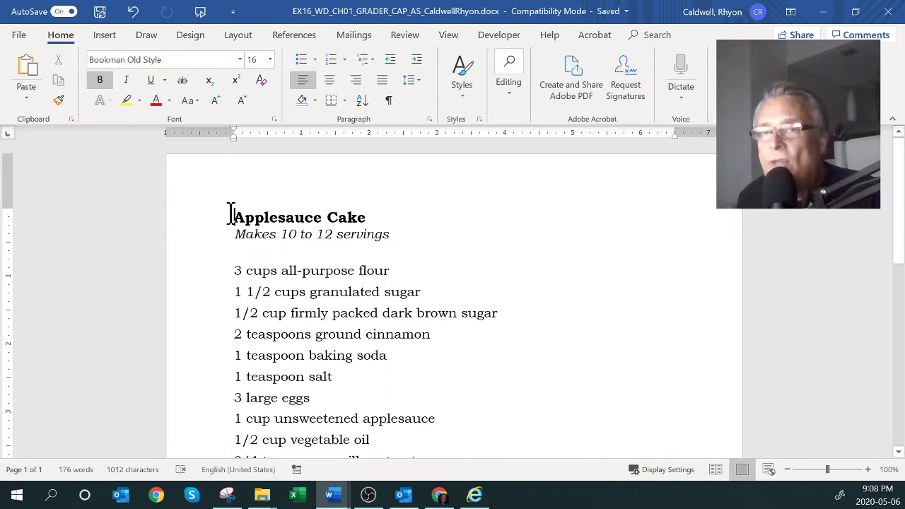
click(406, 40)
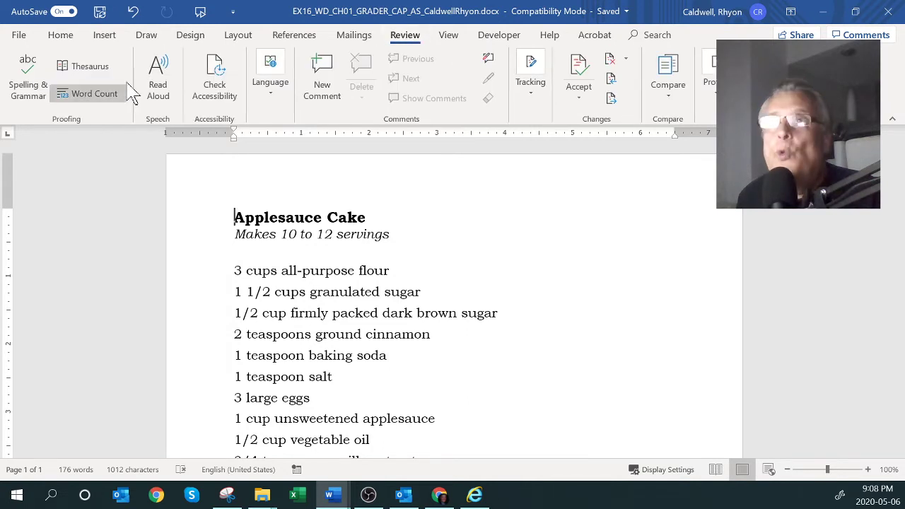
Run Spelling & Grammar, correcting whish to whisk and appples to apples
click(28, 73)
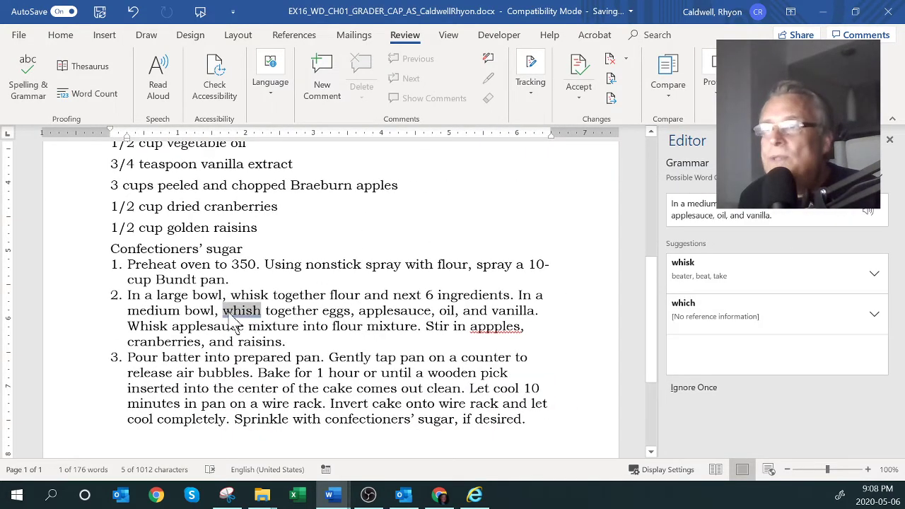
click(691, 274)
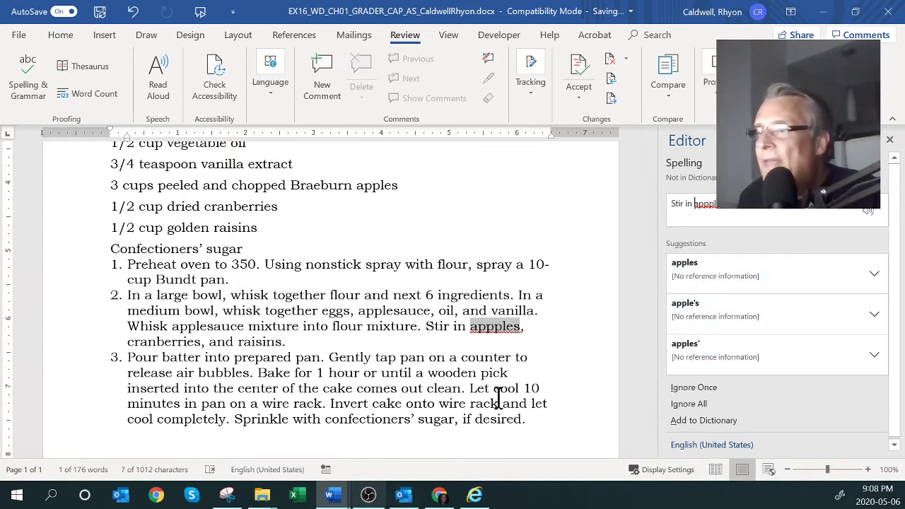
click(690, 268)
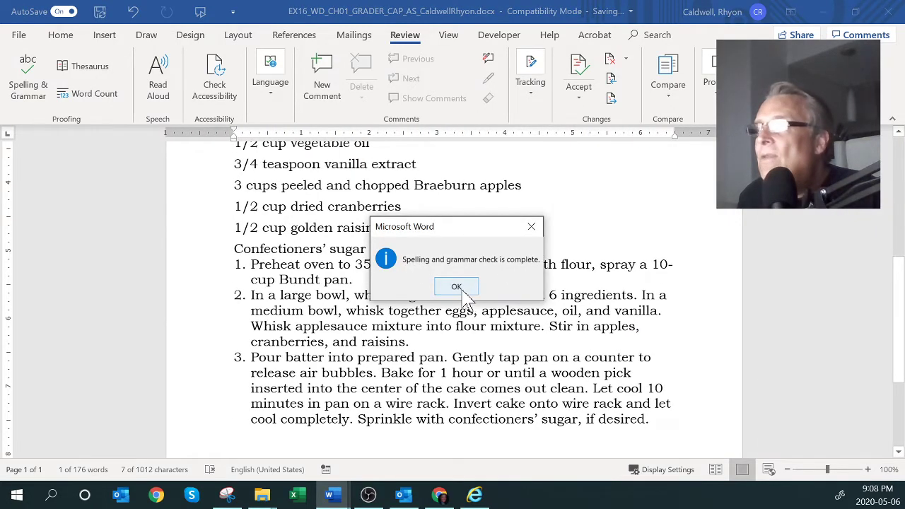
click(456, 286)
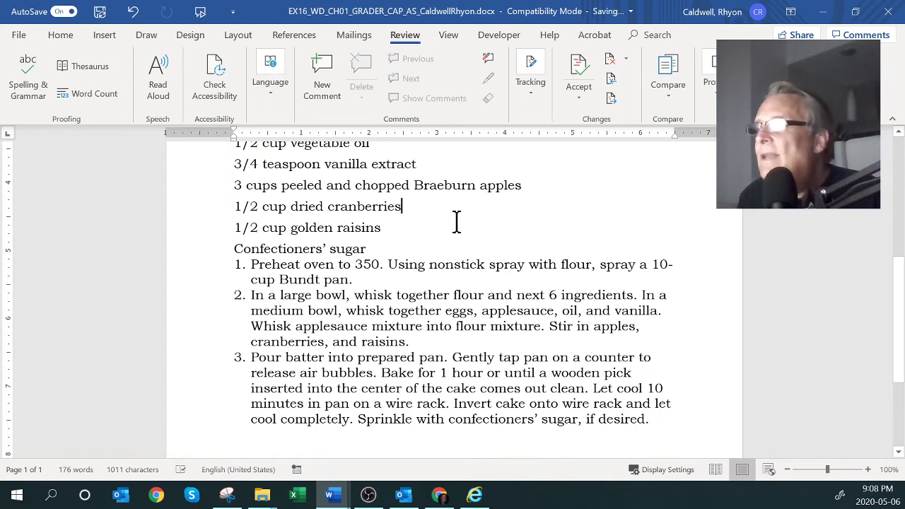
Check Braeburn and the golden raisins line in the ingredients, scrolling through the recipe
double_click(440, 185)
click(444, 234)
scroll(444, 231, down, 1)
scroll(444, 232, up, 3)
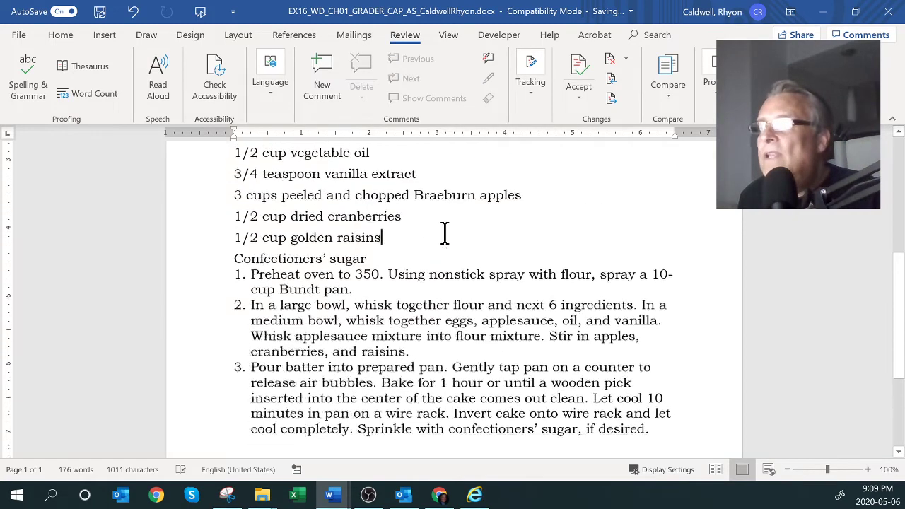
scroll(444, 232, up, 3)
scroll(444, 234, down, 7)
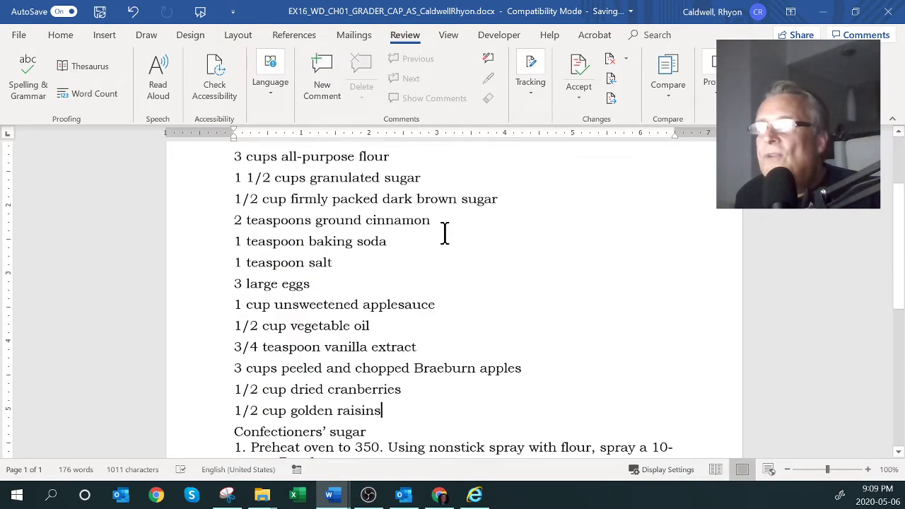
scroll(444, 233, down, 1)
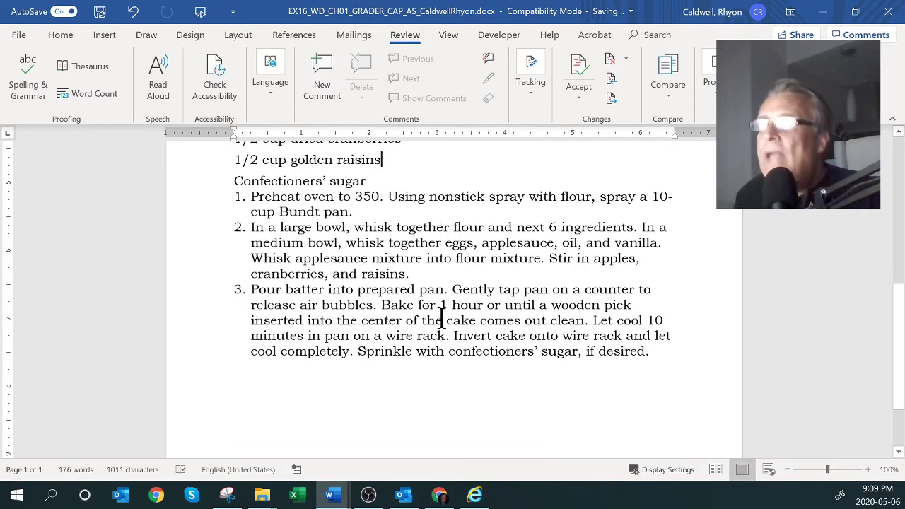
click(345, 498)
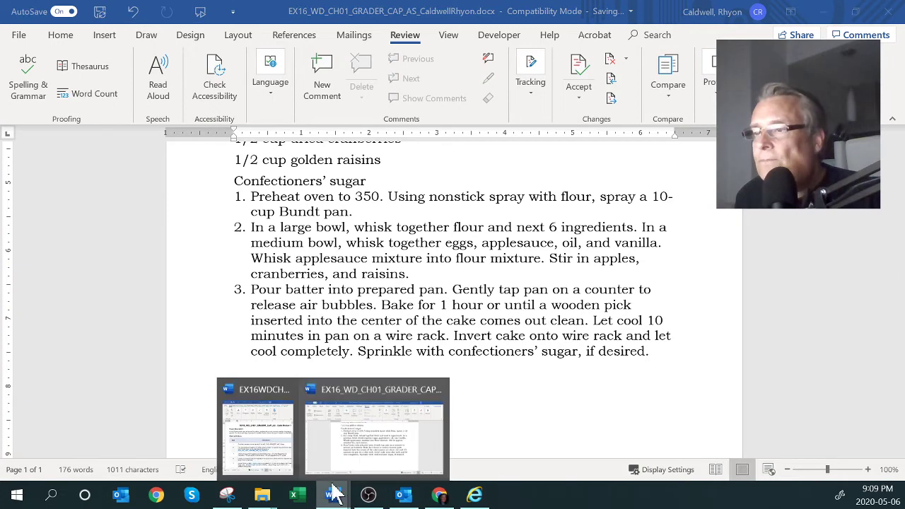
click(288, 471)
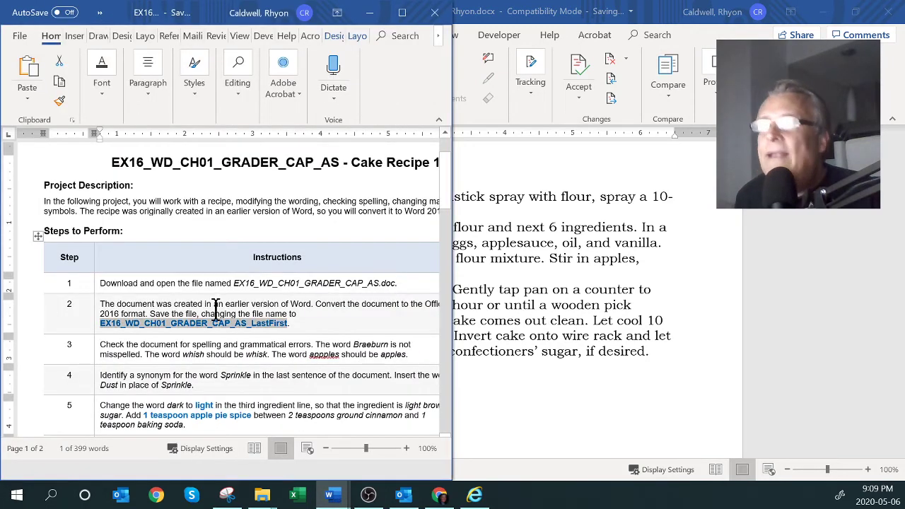
scroll(220, 332, down, 1)
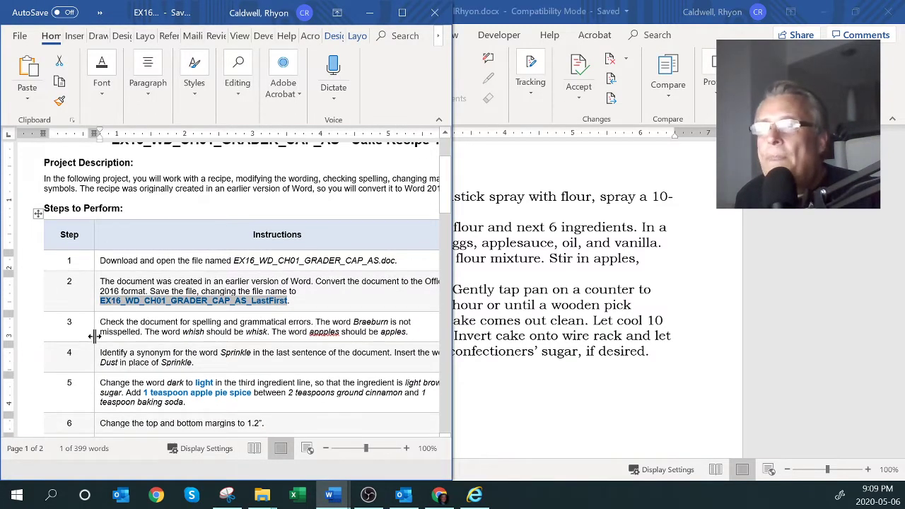
double_click(358, 322)
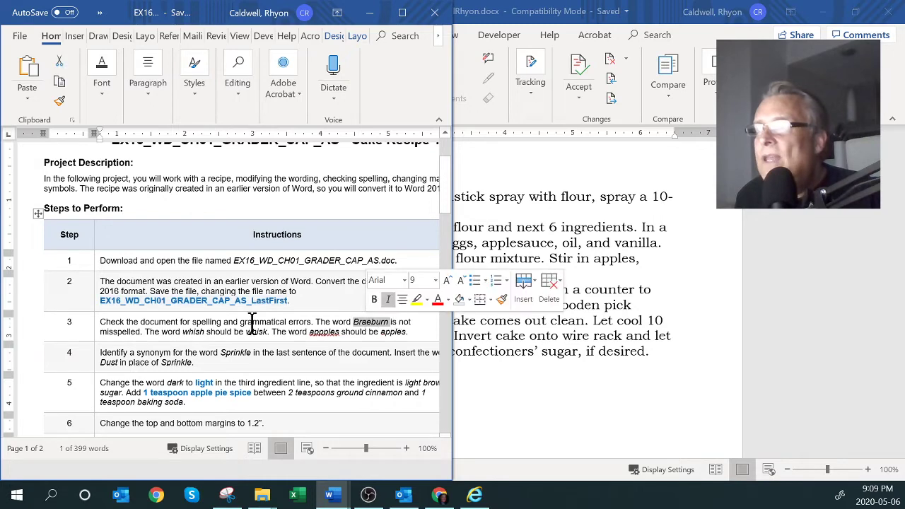
scroll(268, 333, down, 2)
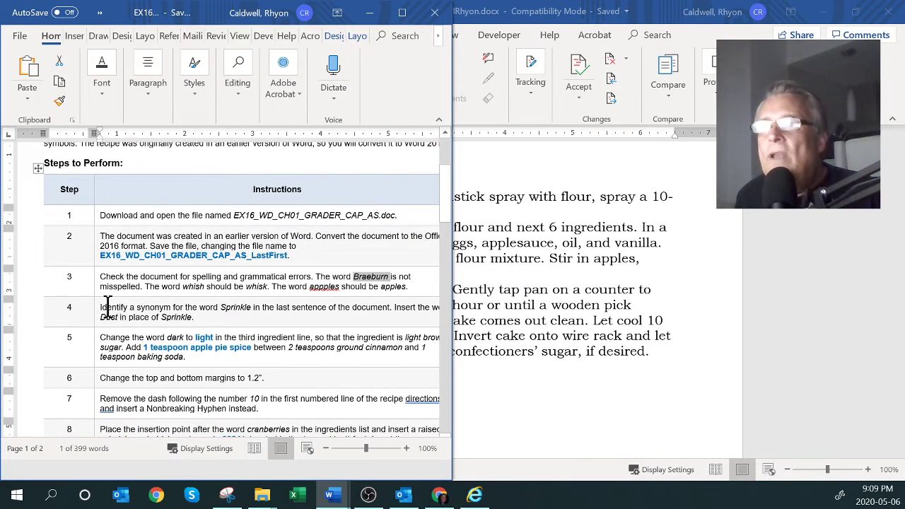
double_click(145, 307)
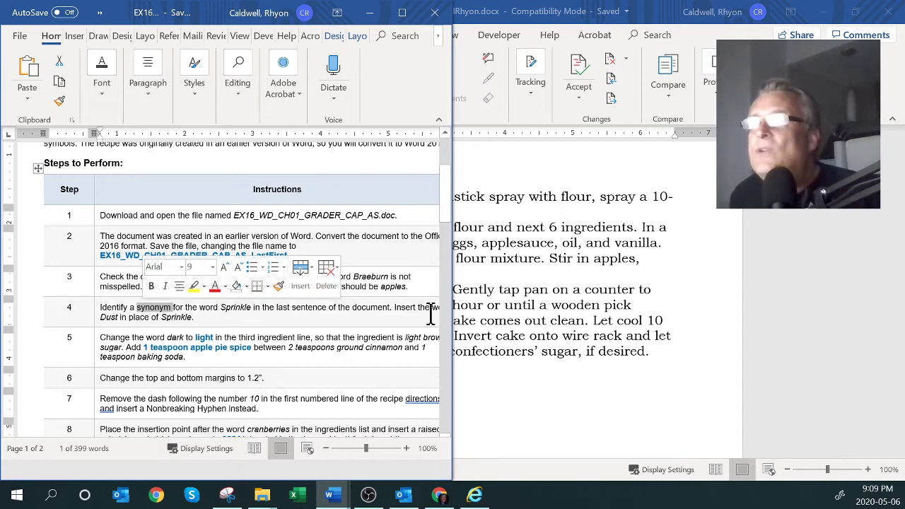
Select Sprinkle in the last sentence and look at its synonym suggestions without choosing one
click(501, 363)
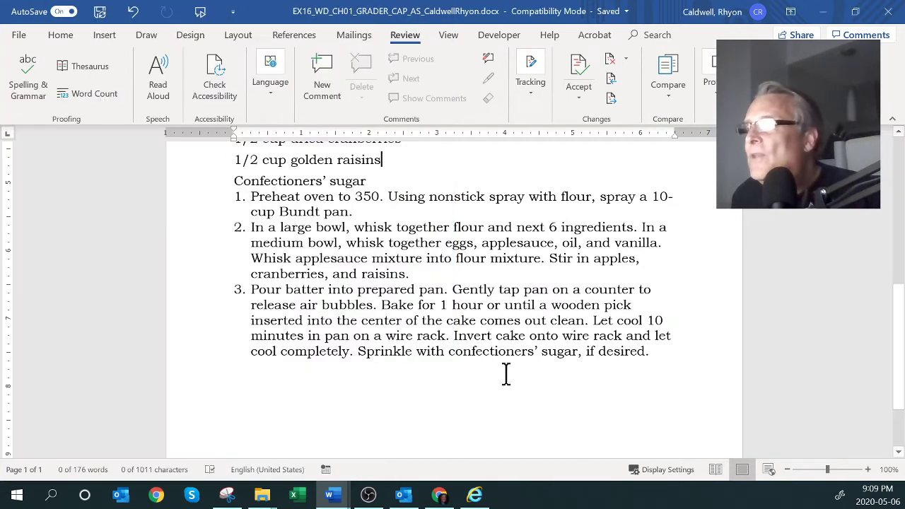
scroll(501, 361, down, 2)
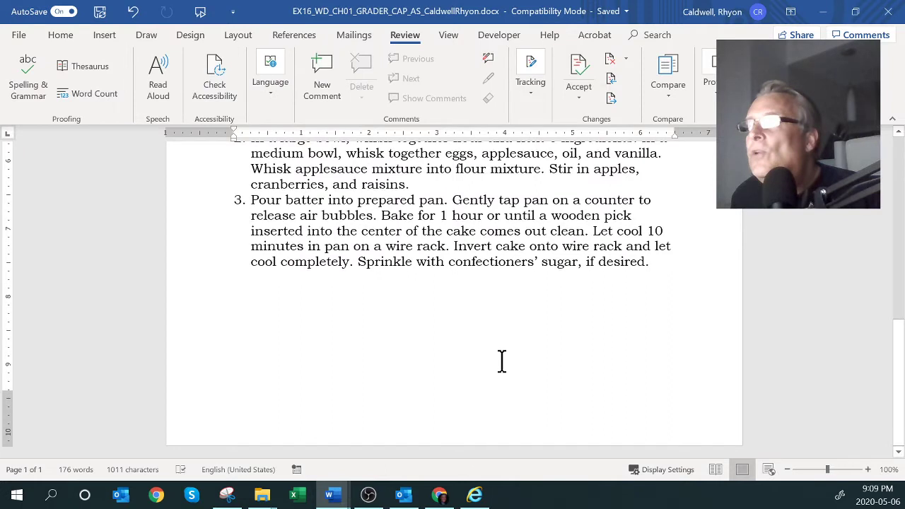
double_click(393, 264)
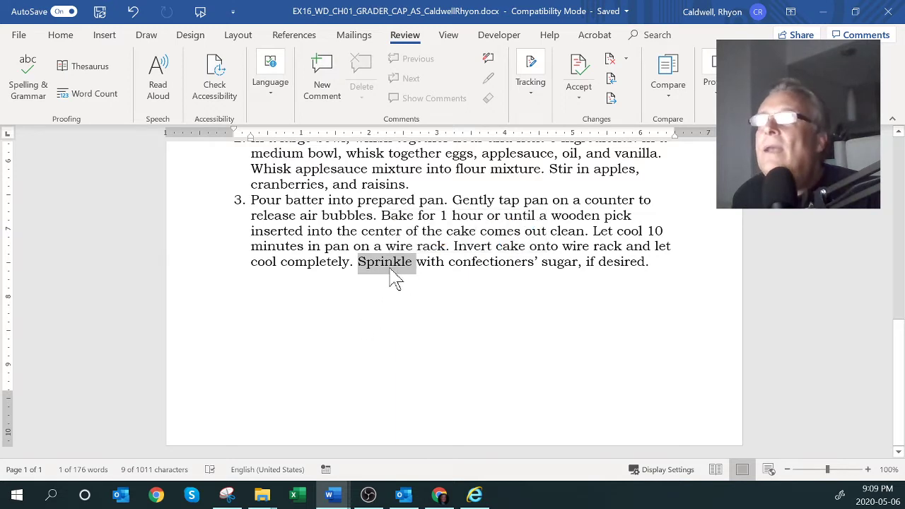
right_click(393, 269)
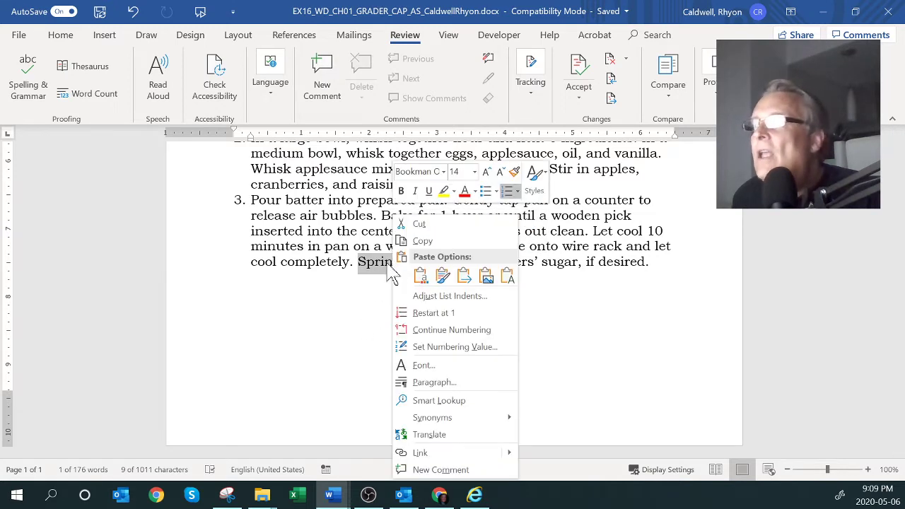
mouse_move(439, 421)
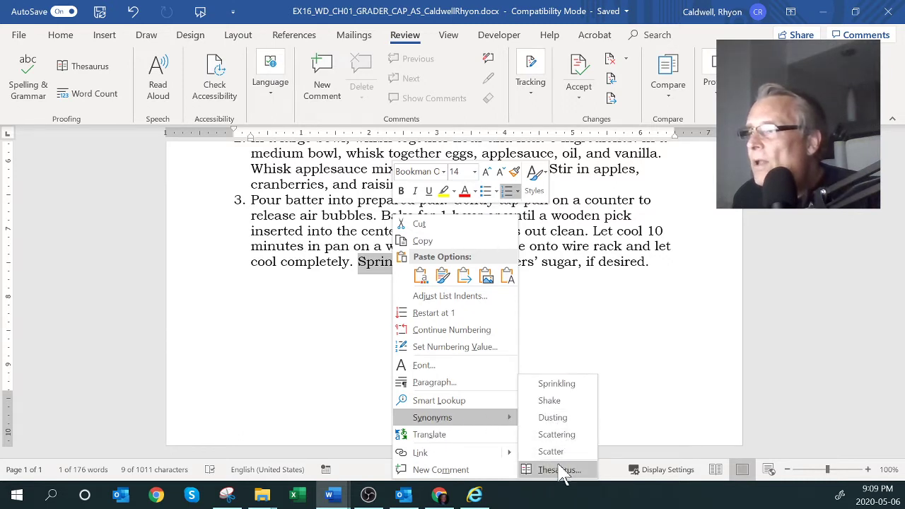
click(282, 403)
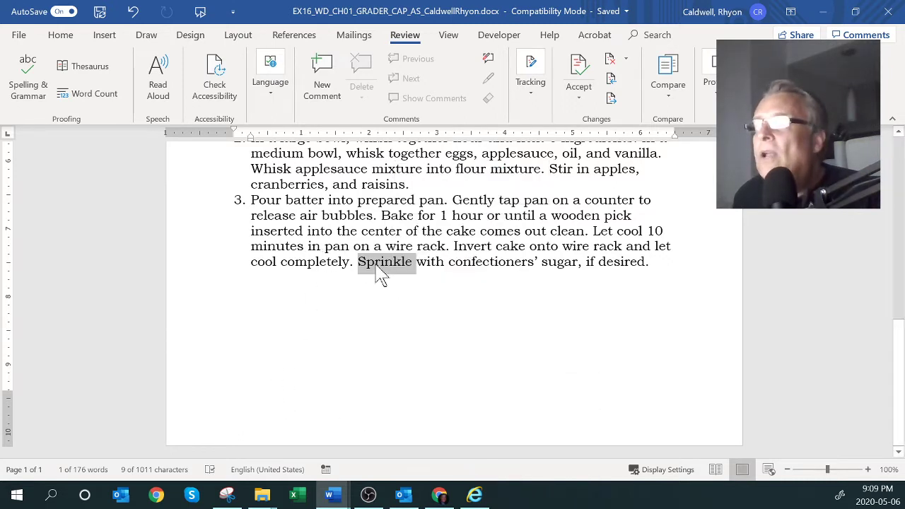
Browse the Thesaurus synonyms for Sprinkle in a widened pane, including those for Wipe
click(87, 76)
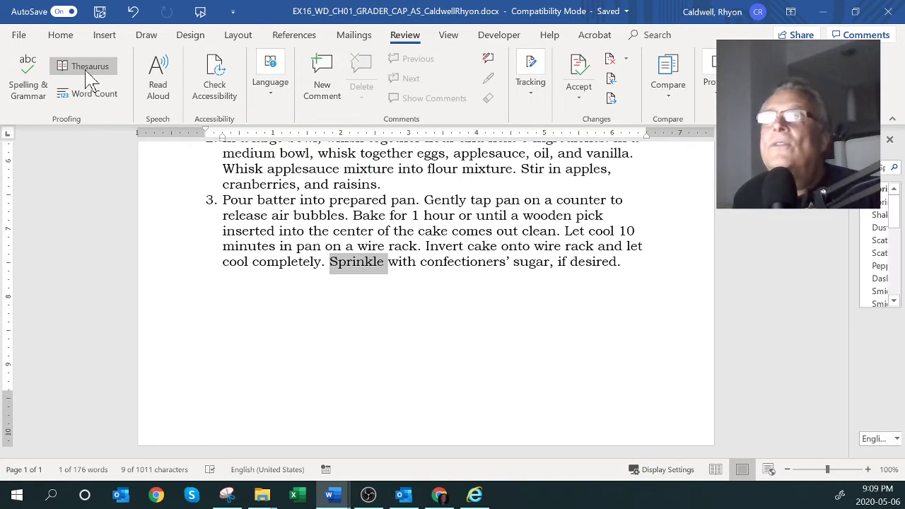
drag(849, 234, 718, 237)
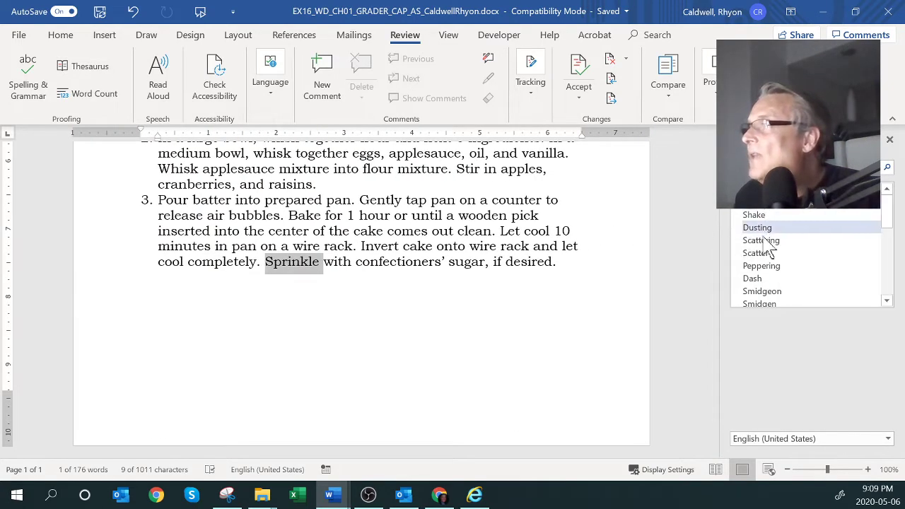
click(887, 302)
click(887, 302)
click(887, 302)
click(887, 302)
click(887, 302)
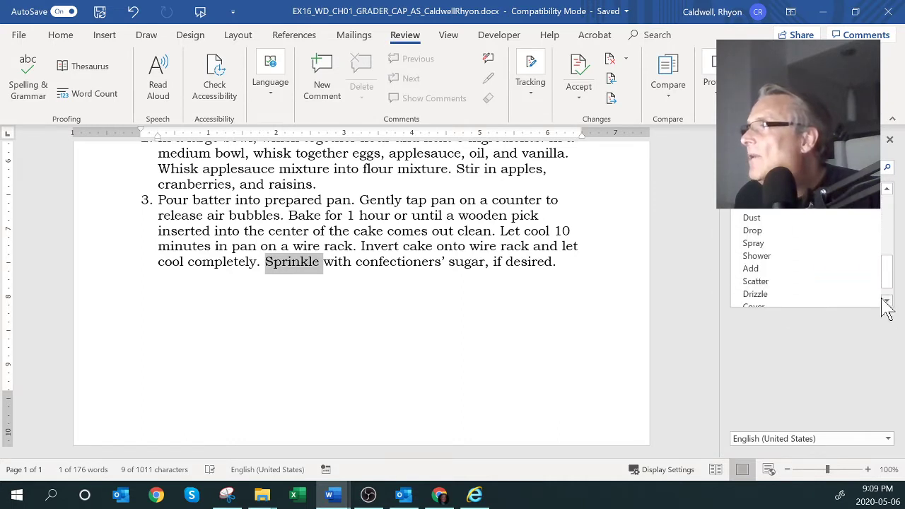
scroll(760, 229, down, 3)
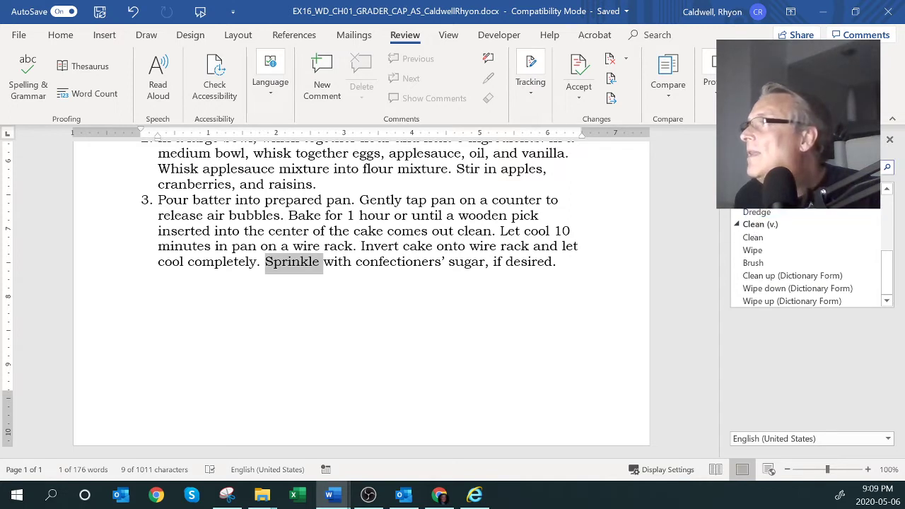
scroll(807, 256, up, 2)
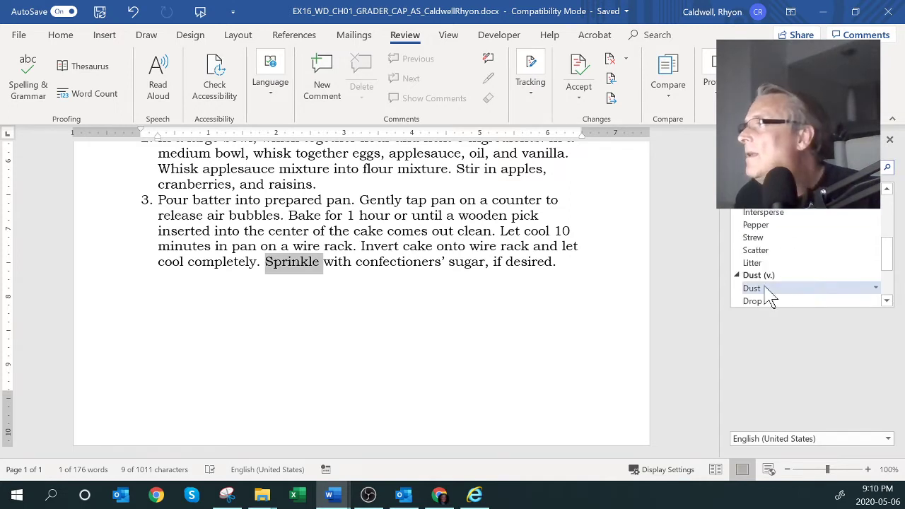
scroll(768, 296, down, 5)
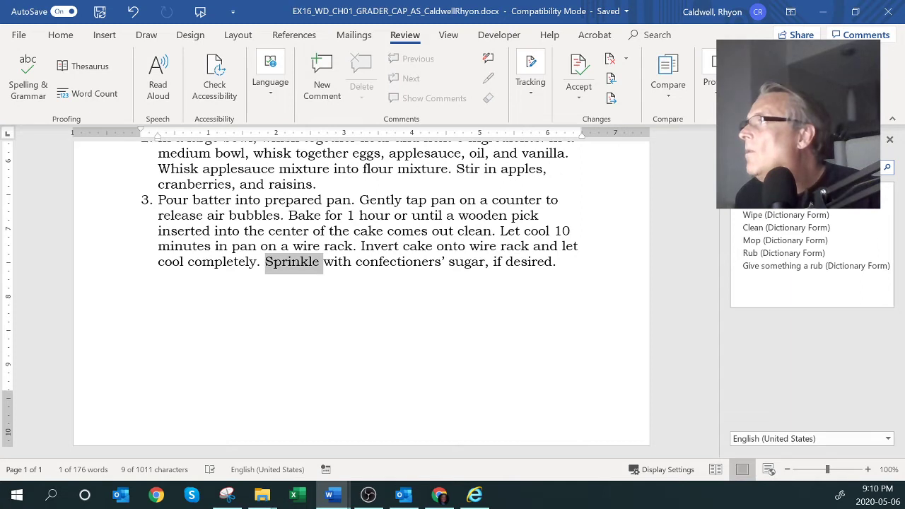
click(750, 215)
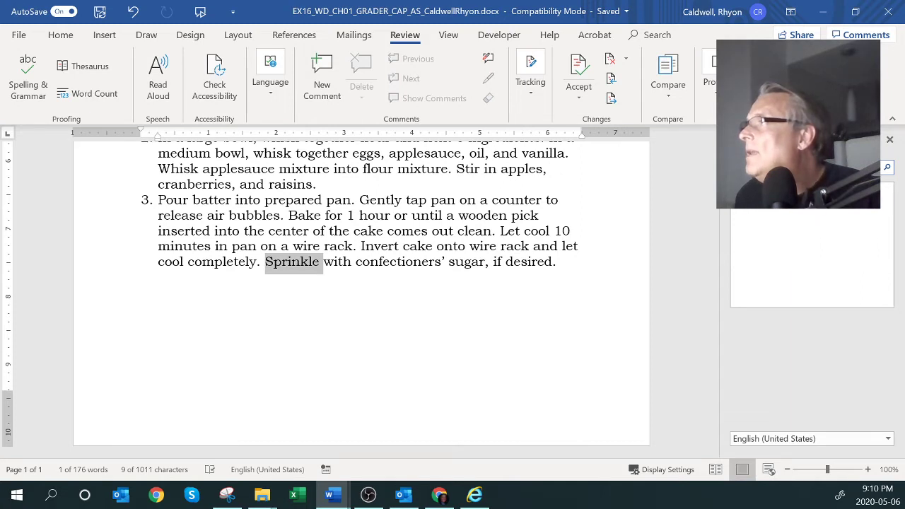
Replace Sprinkle with Dust so the direction reads "Dust with confectioners' sugar."
double_click(290, 270)
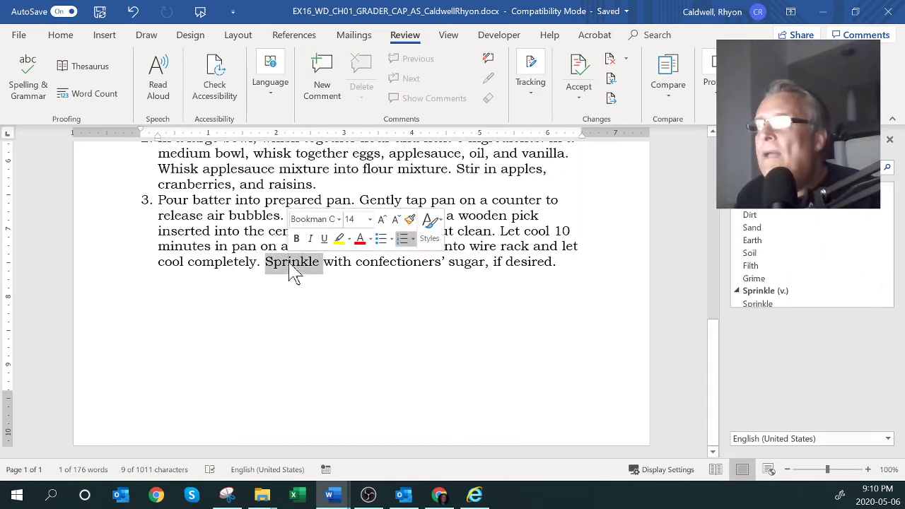
text(Du)
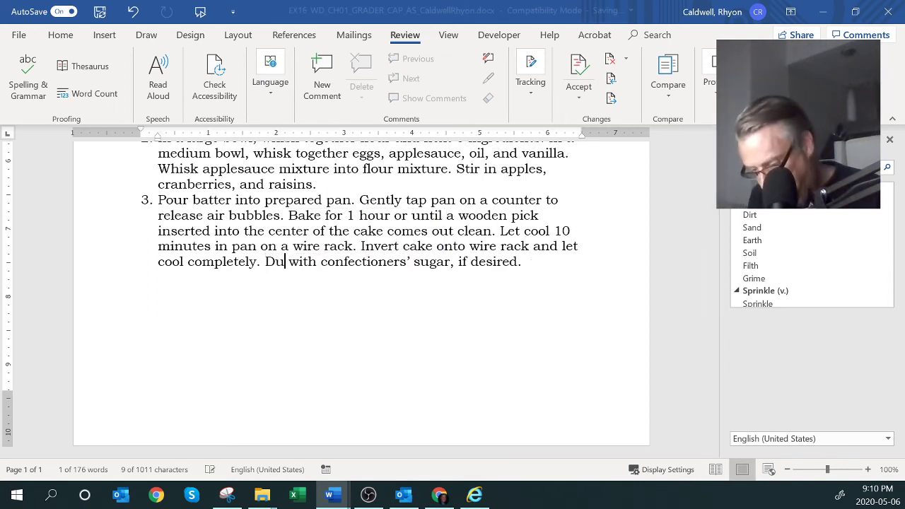
text(st)
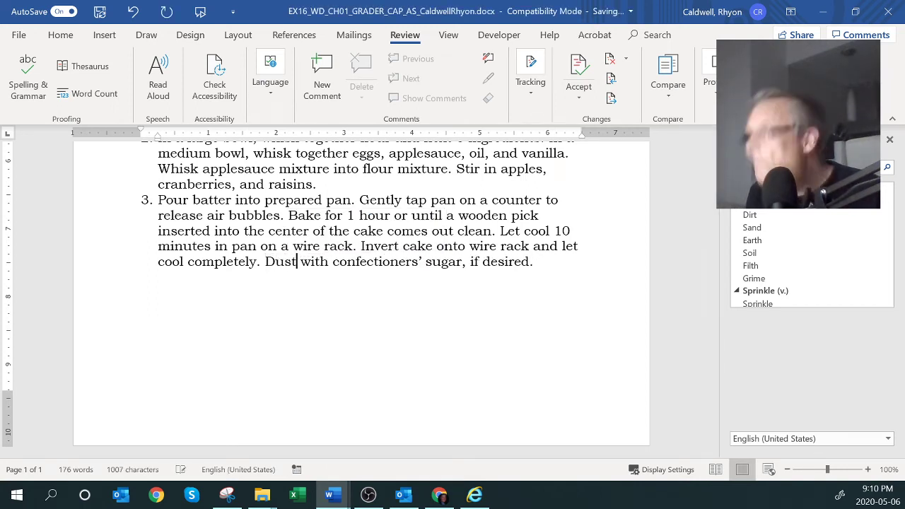
click(888, 300)
scroll(888, 301, down, 9)
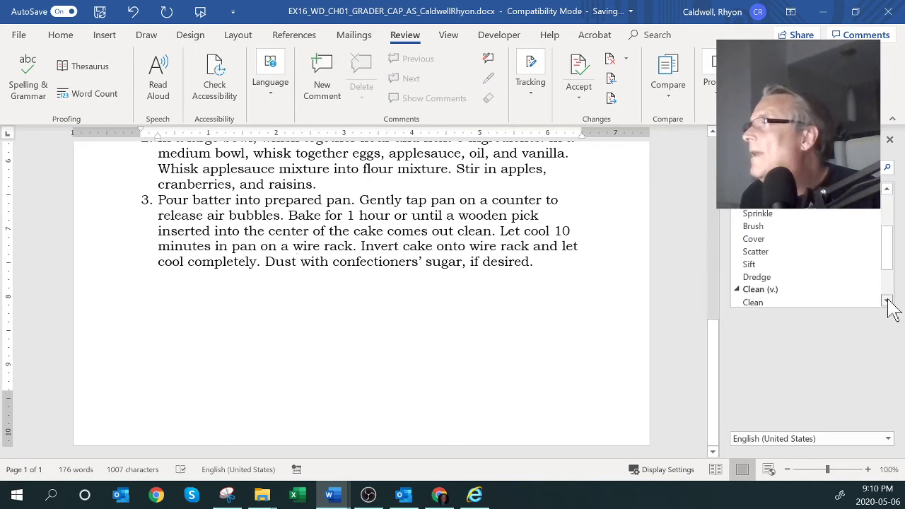
click(316, 325)
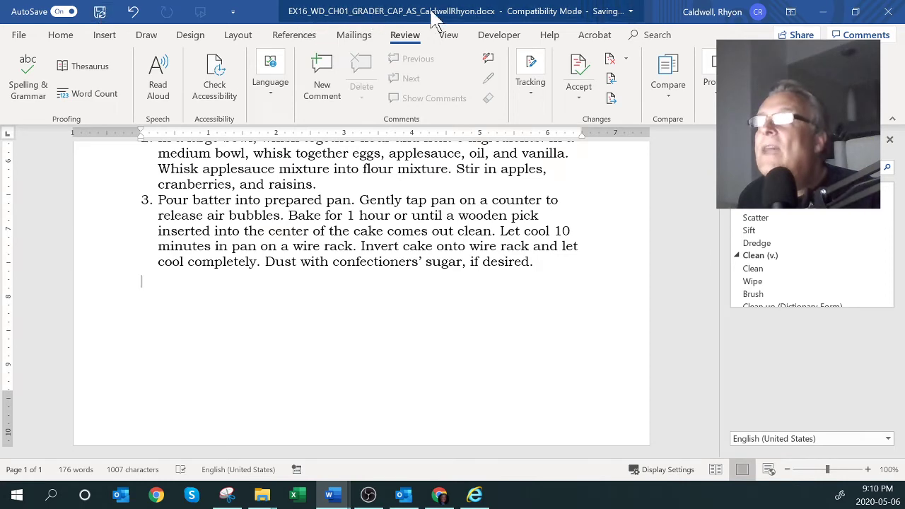
Bring the instructions document forward and widen it to reveal the Points Possible column
mouse_move(329, 496)
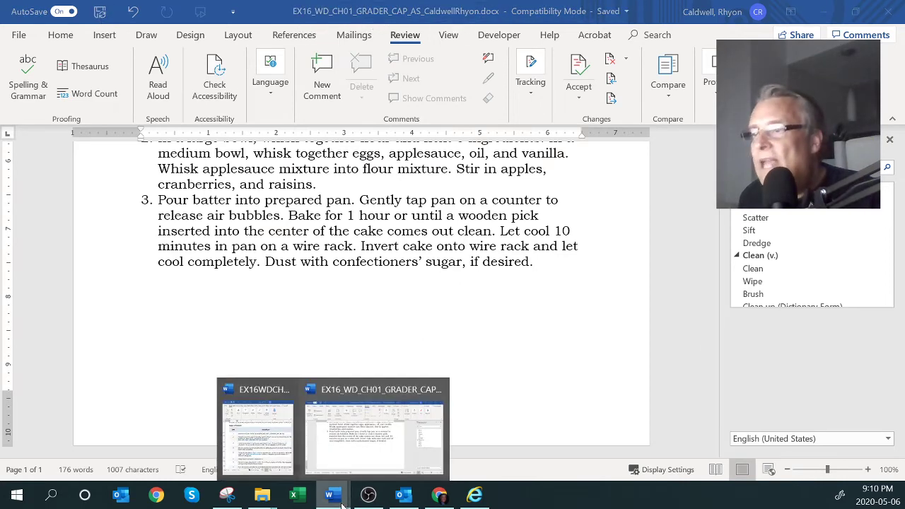
click(241, 452)
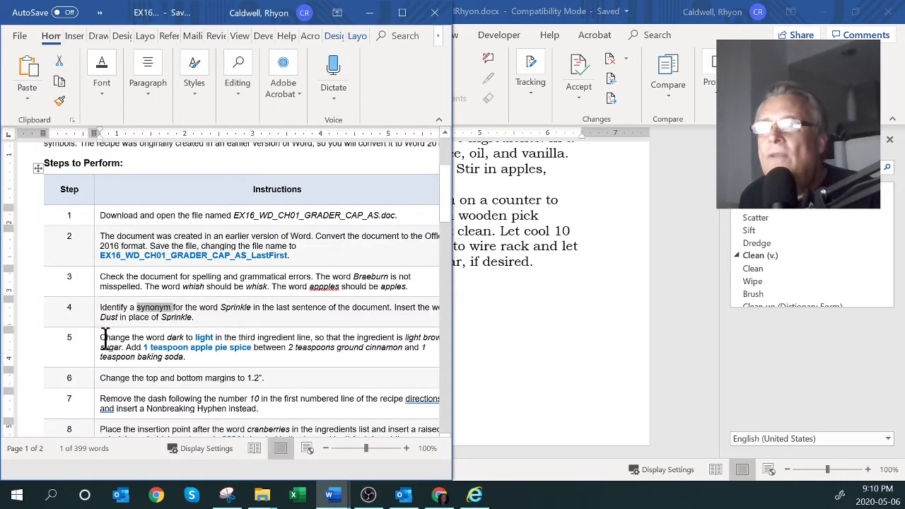
drag(101, 337, 224, 338)
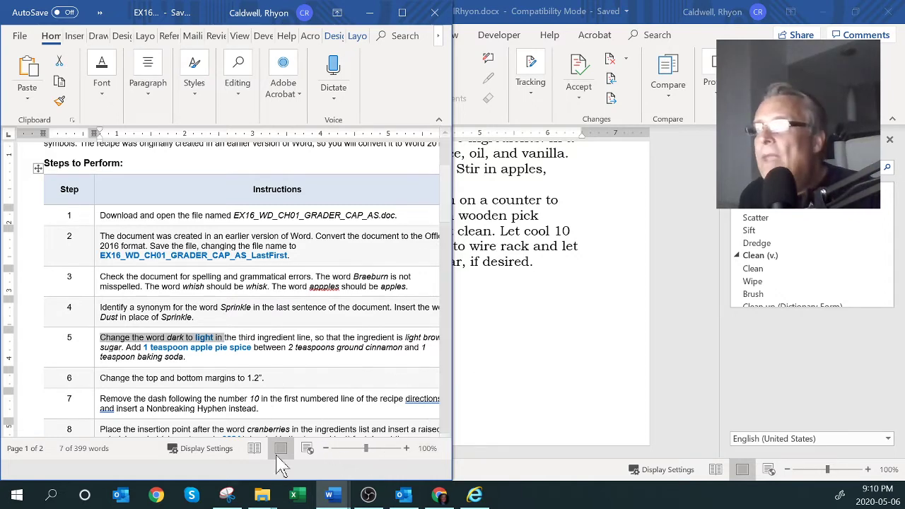
drag(450, 426, 638, 396)
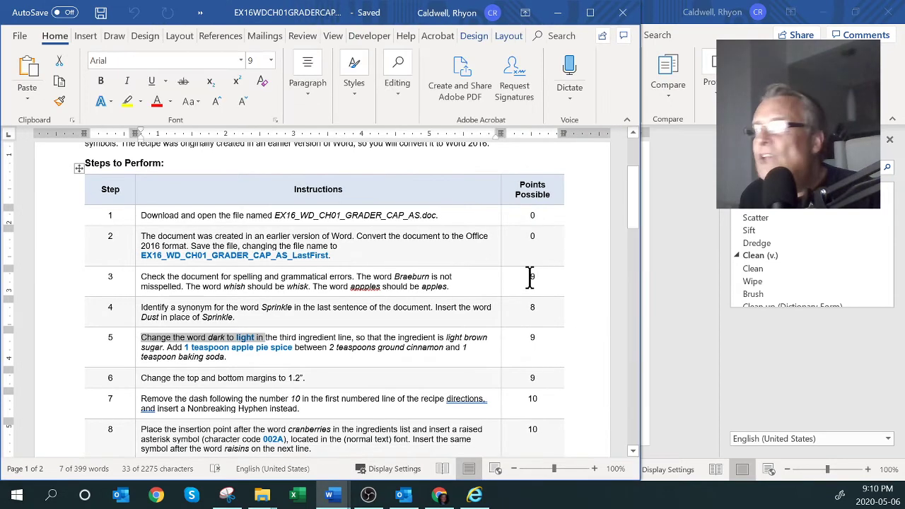
Review step 3's 9-point task: spelling, Braeburn, whish to whisk, and apples corrections
double_click(531, 278)
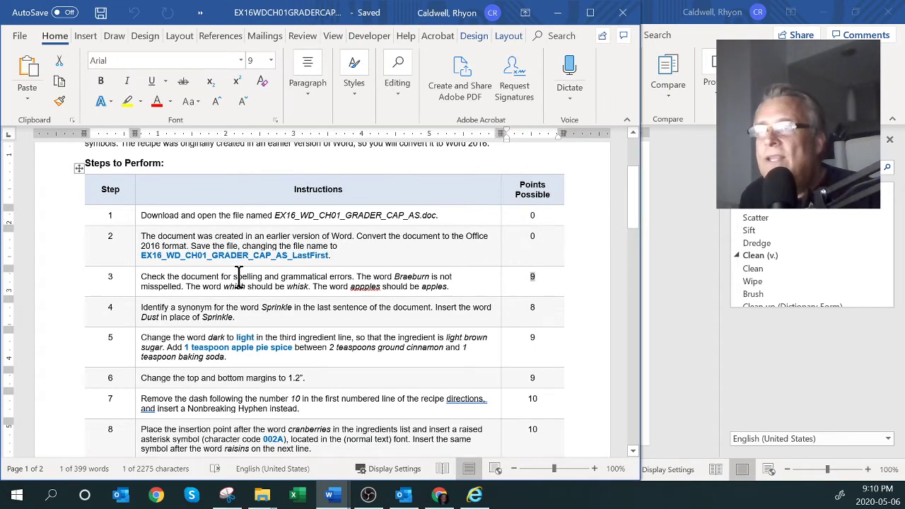
double_click(306, 277)
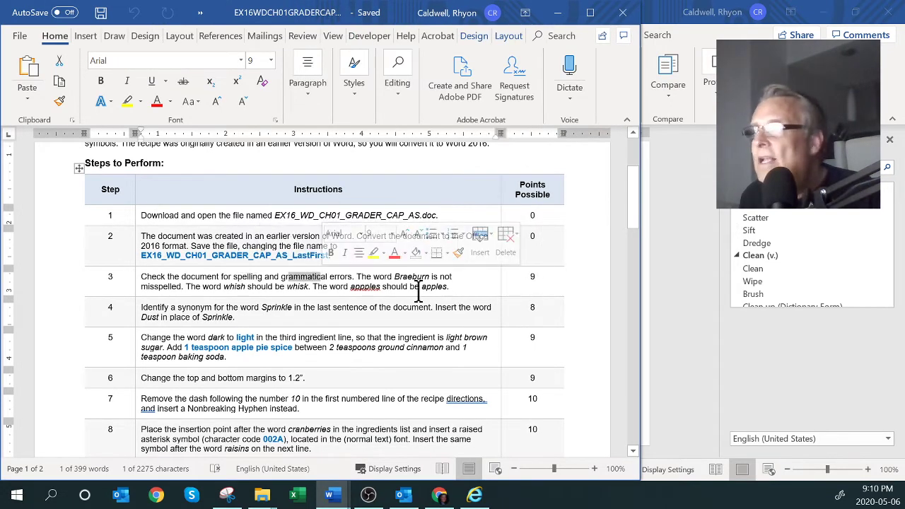
click(233, 279)
double_click(233, 279)
double_click(292, 282)
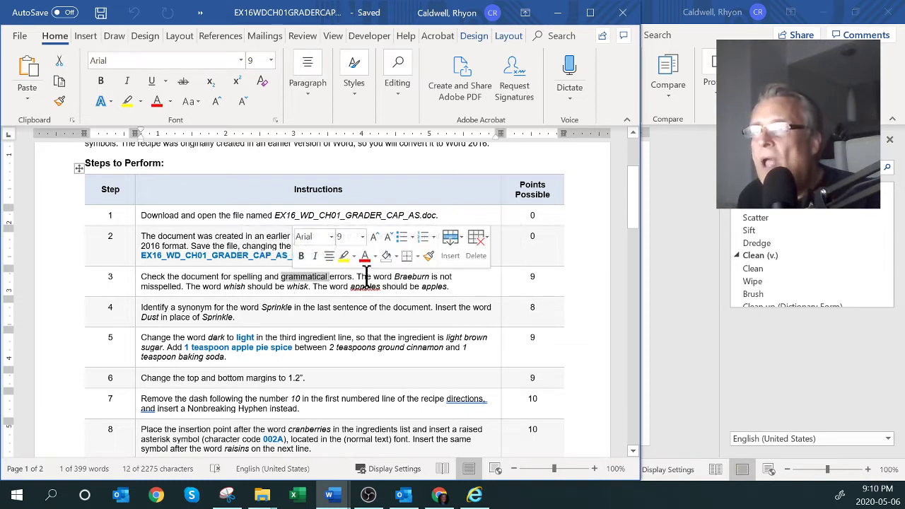
double_click(409, 278)
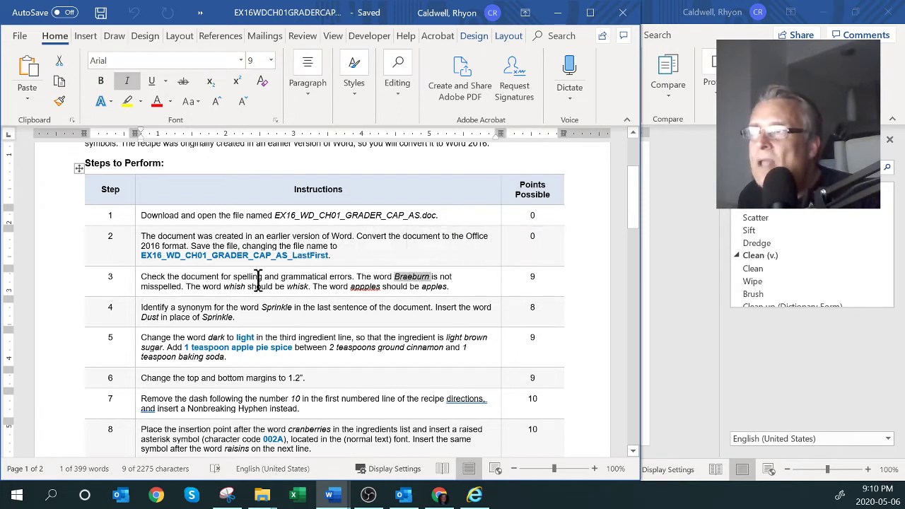
double_click(234, 287)
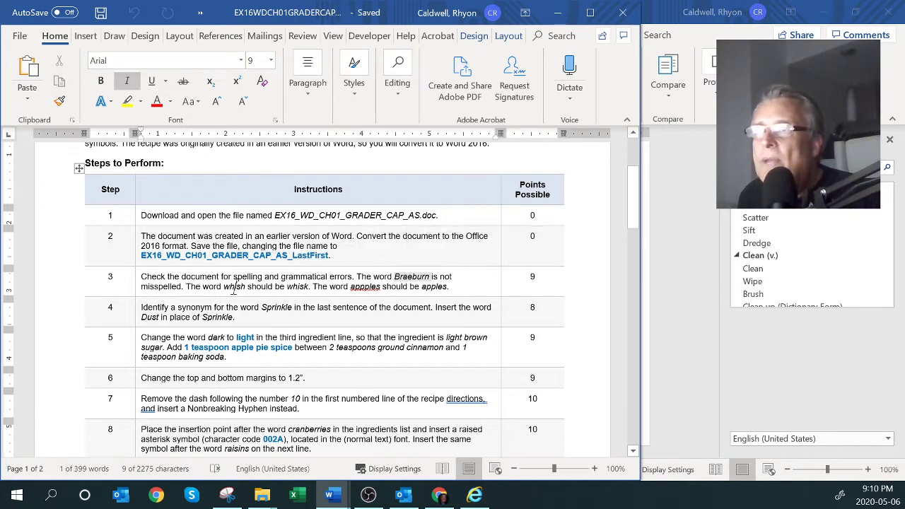
double_click(297, 286)
double_click(365, 287)
double_click(434, 288)
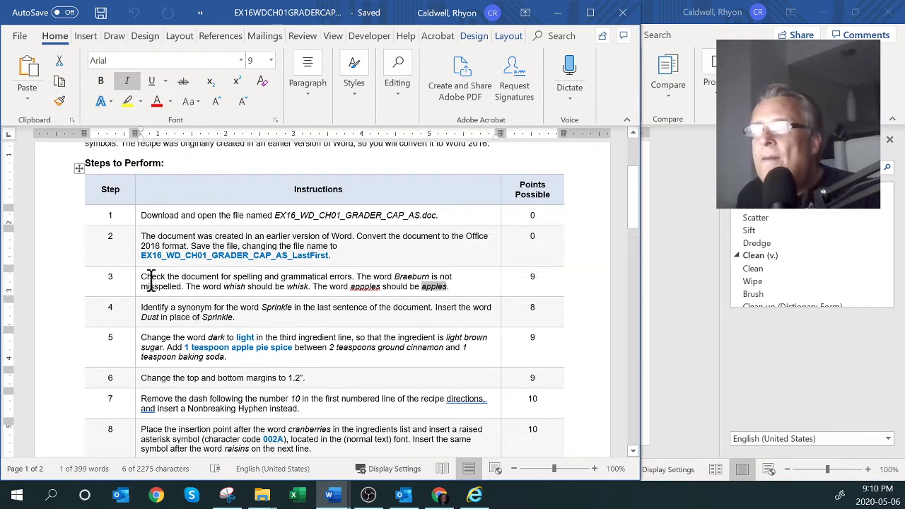
drag(142, 276, 451, 286)
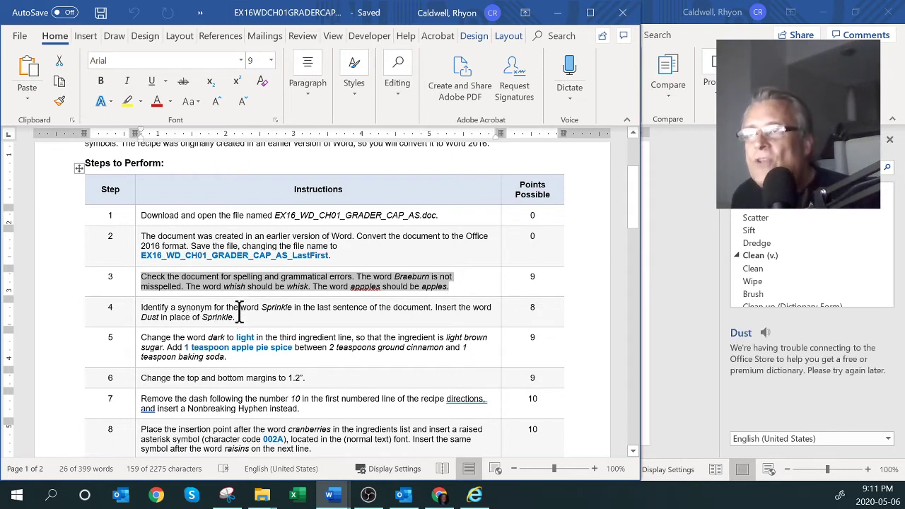
Scroll down to review the remaining steps, including the margins in step 6
scroll(241, 307, down, 1)
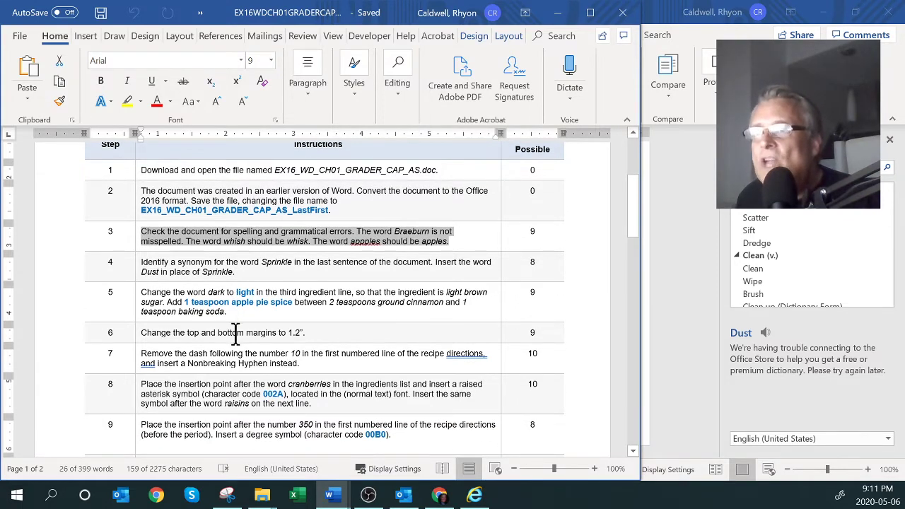
scroll(264, 332, down, 2)
double_click(273, 263)
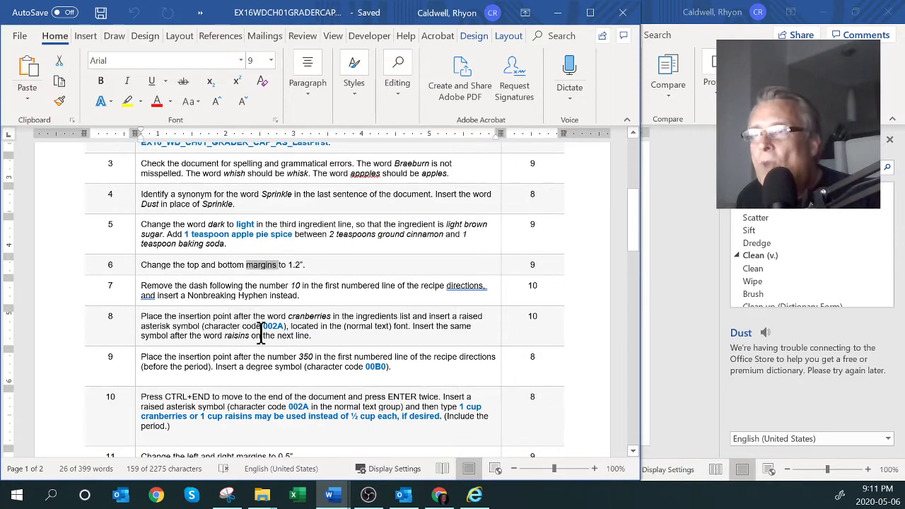
scroll(261, 333, down, 8)
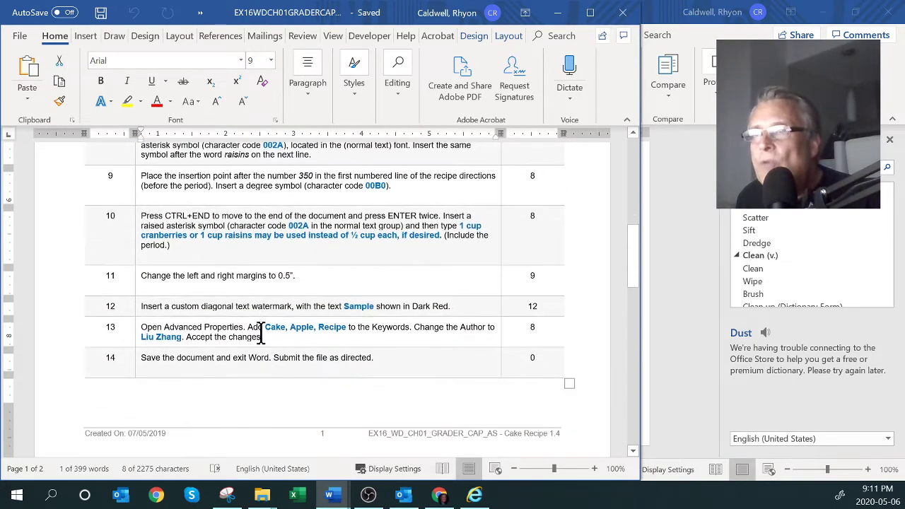
scroll(261, 332, up, 7)
scroll(261, 332, up, 2)
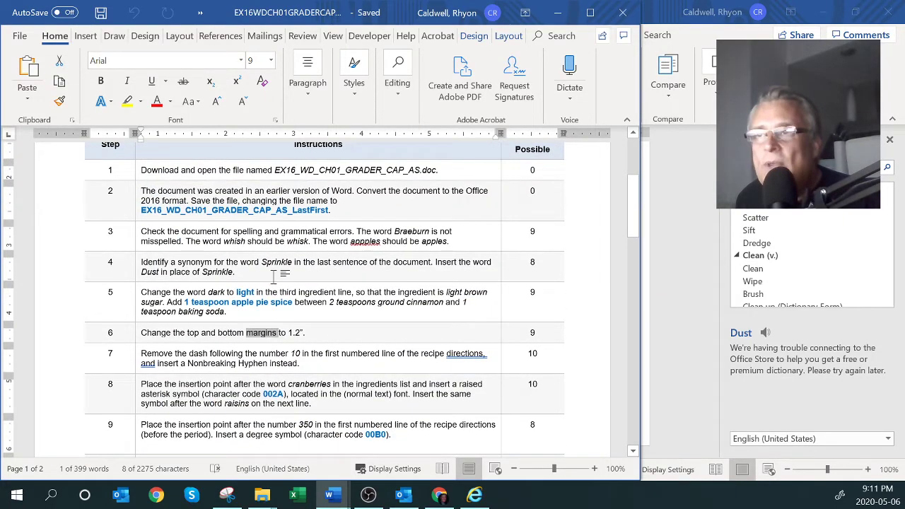
drag(631, 212, 628, 145)
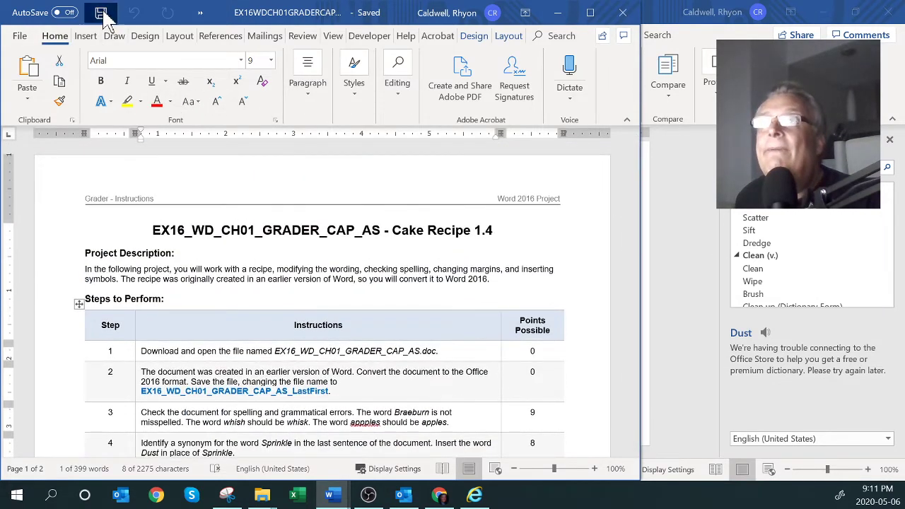
Close the instructions document, the recipe document, and the empty Word window
click(624, 14)
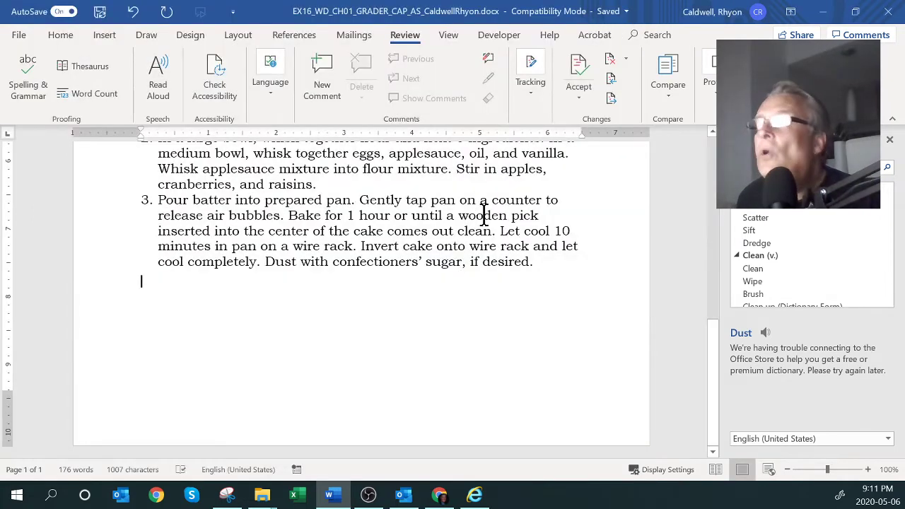
click(888, 14)
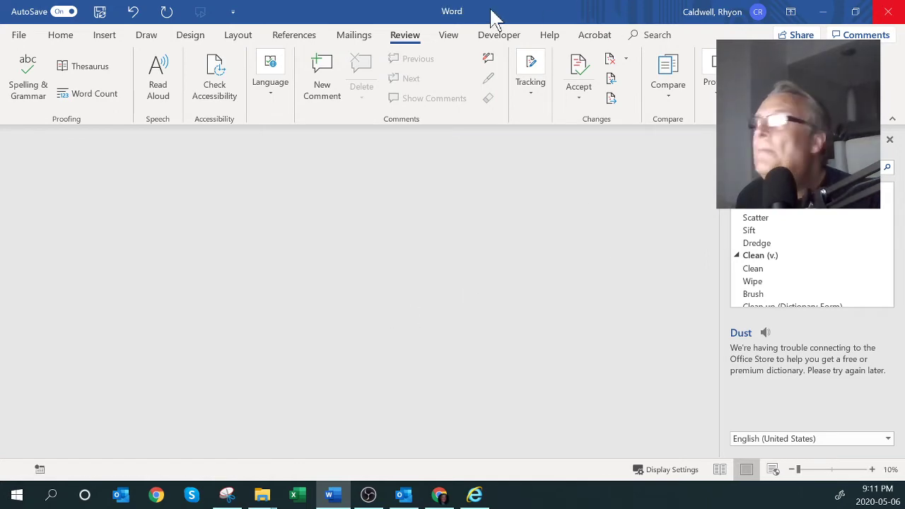
click(889, 11)
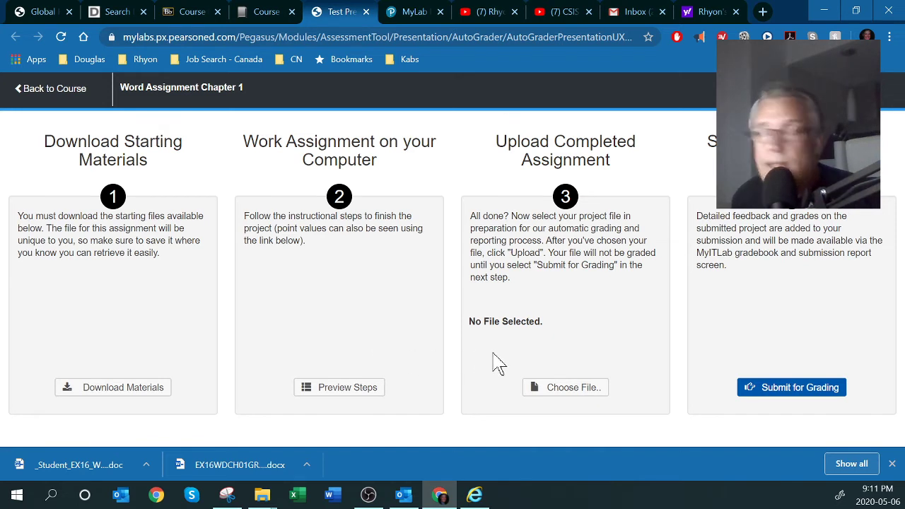
Choose the completed EX16_WD_CH01_GRADER_CAP_AS .docx recipe file and upload it
click(576, 392)
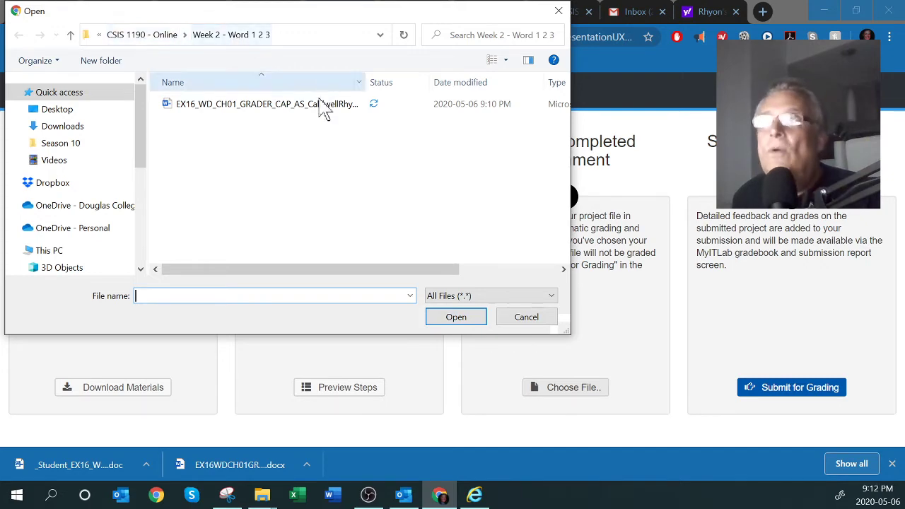
click(283, 112)
click(456, 317)
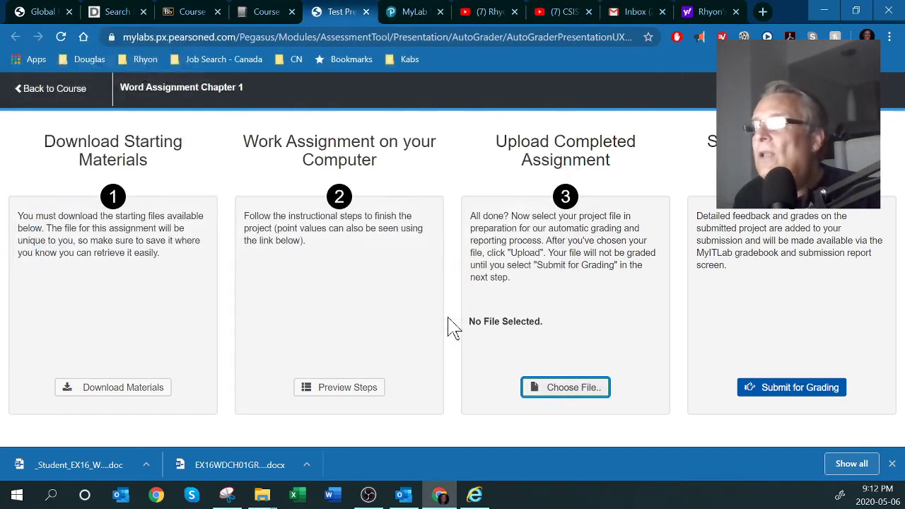
click(537, 389)
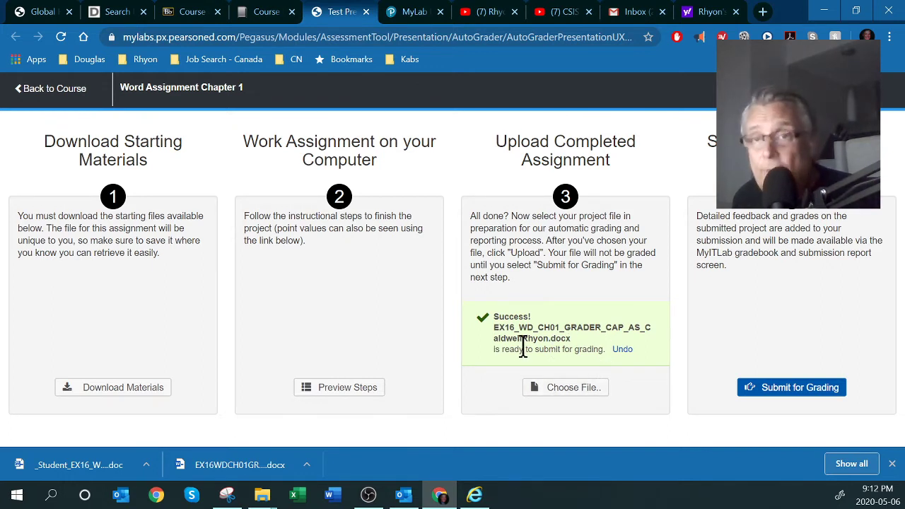
drag(495, 327, 538, 337)
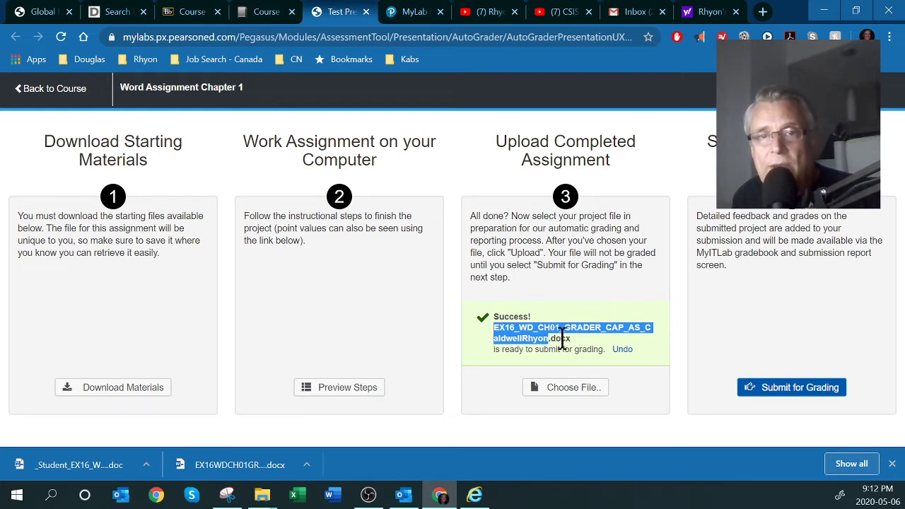
drag(576, 342, 493, 328)
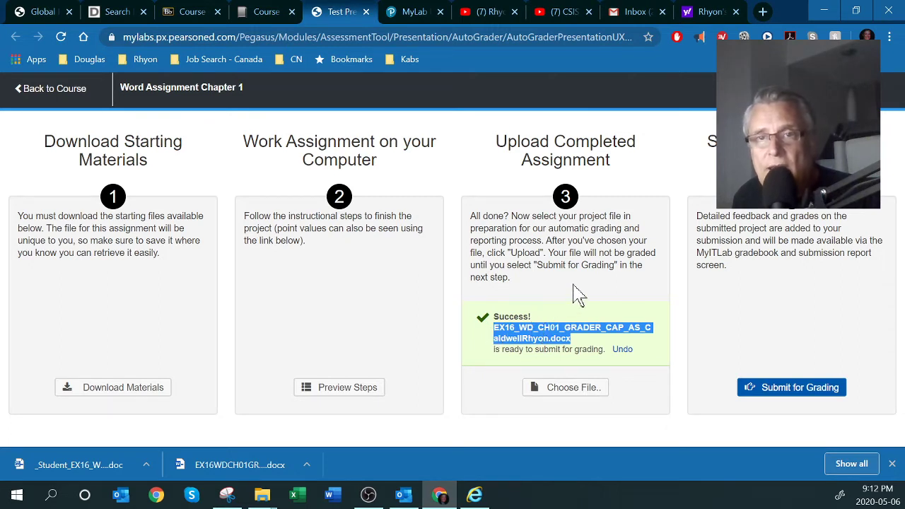
double_click(566, 338)
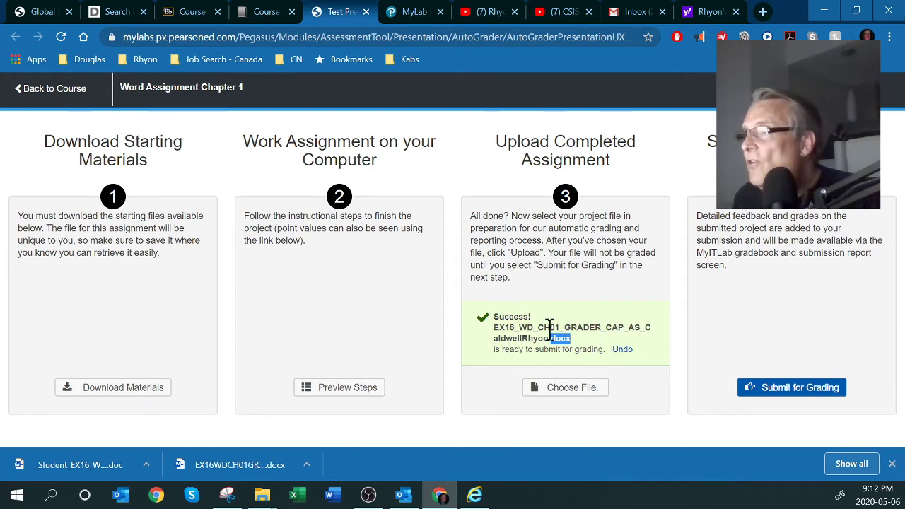
drag(494, 327, 568, 338)
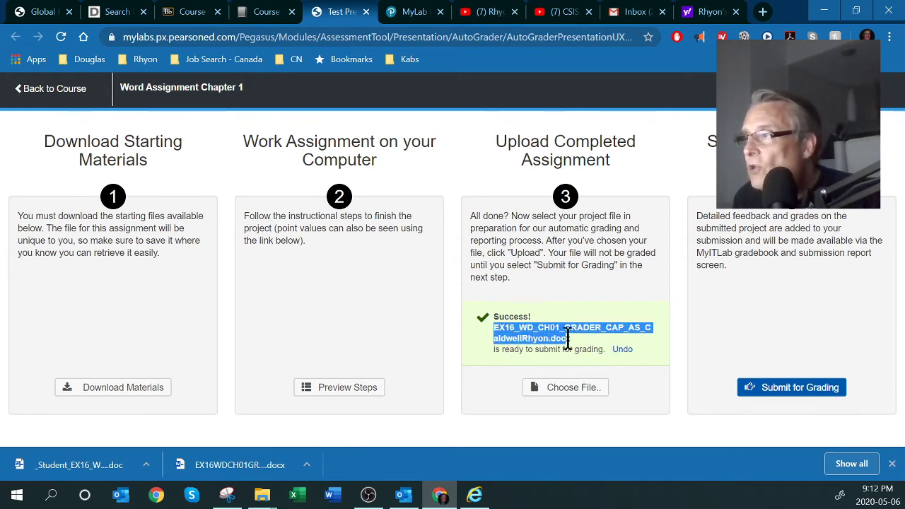
double_click(566, 338)
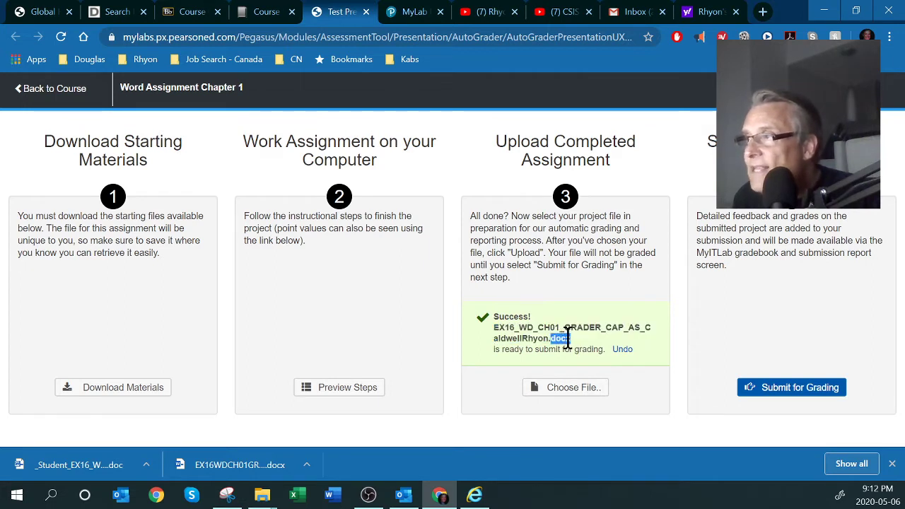
drag(550, 338, 493, 327)
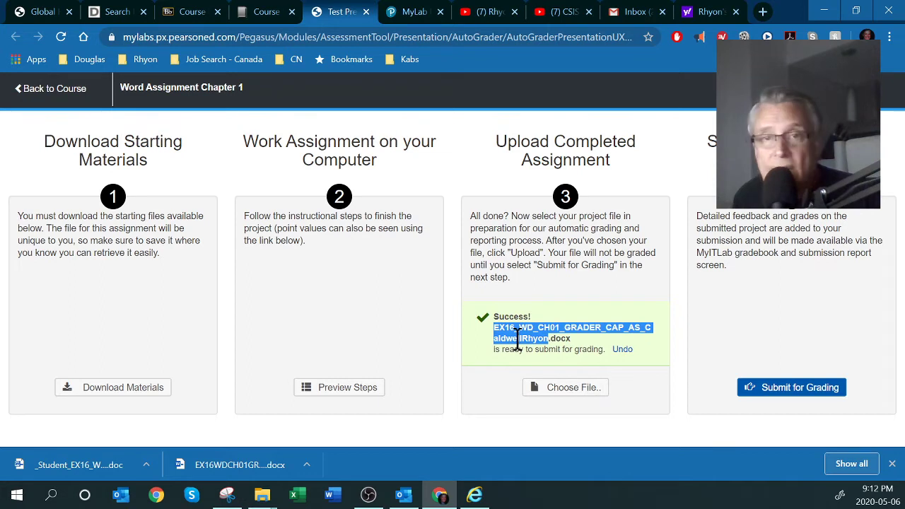
click(634, 396)
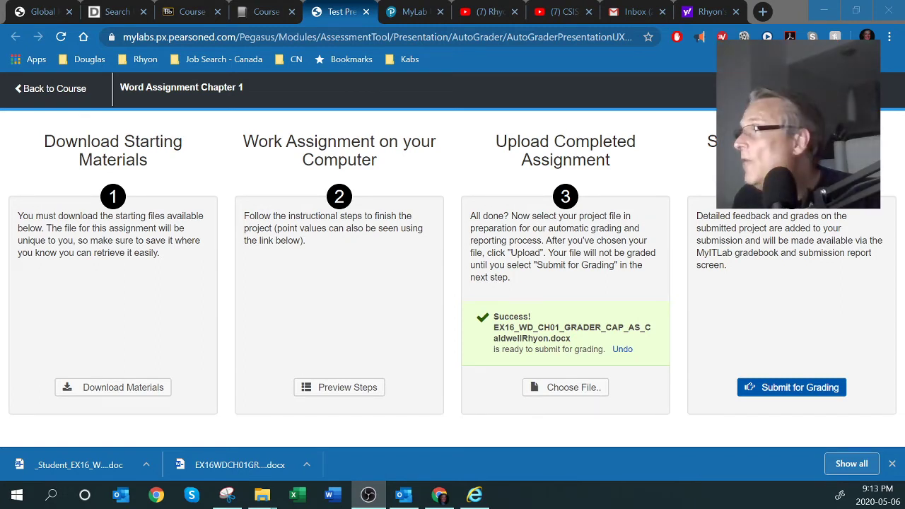
Submit the uploaded file for grading, close the assignment, and go to the Main Menu
click(825, 391)
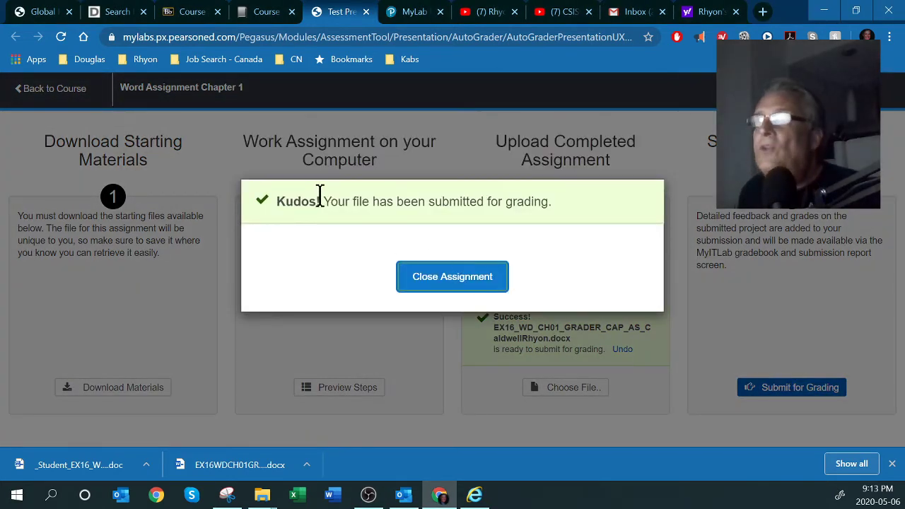
click(446, 280)
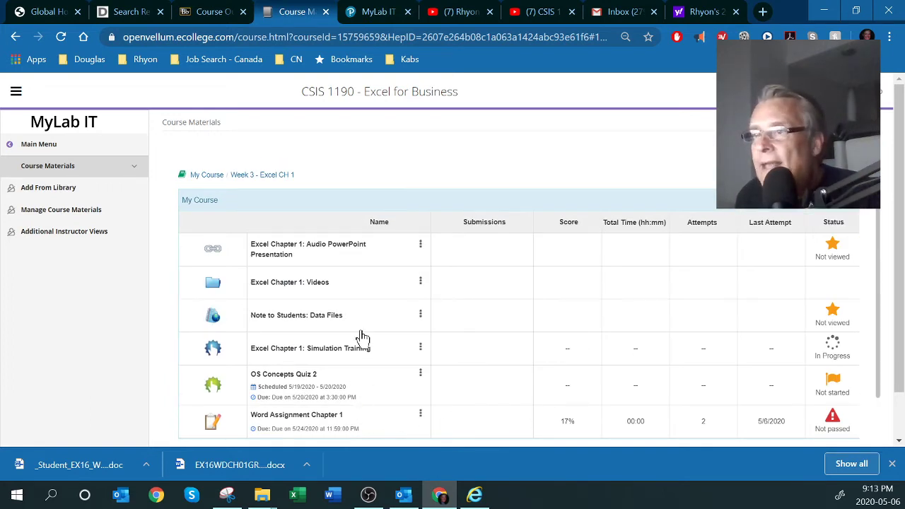
scroll(359, 340, down, 2)
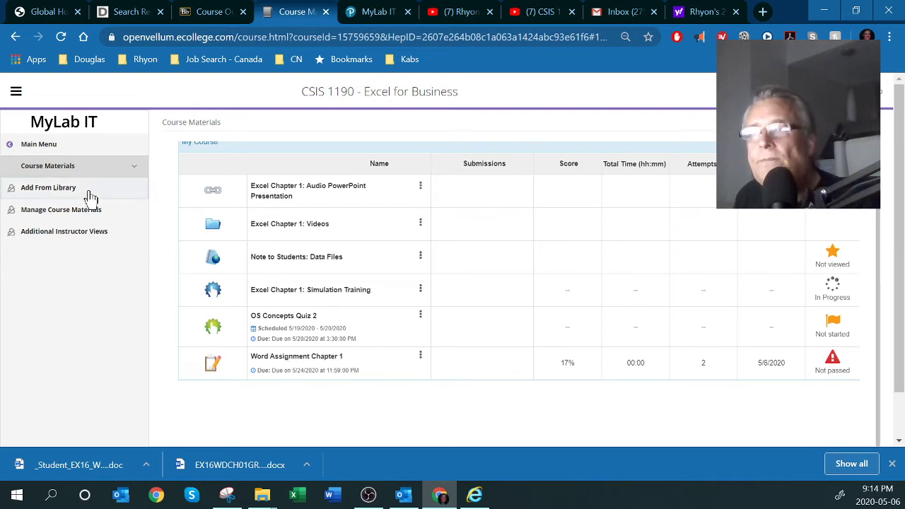
click(10, 145)
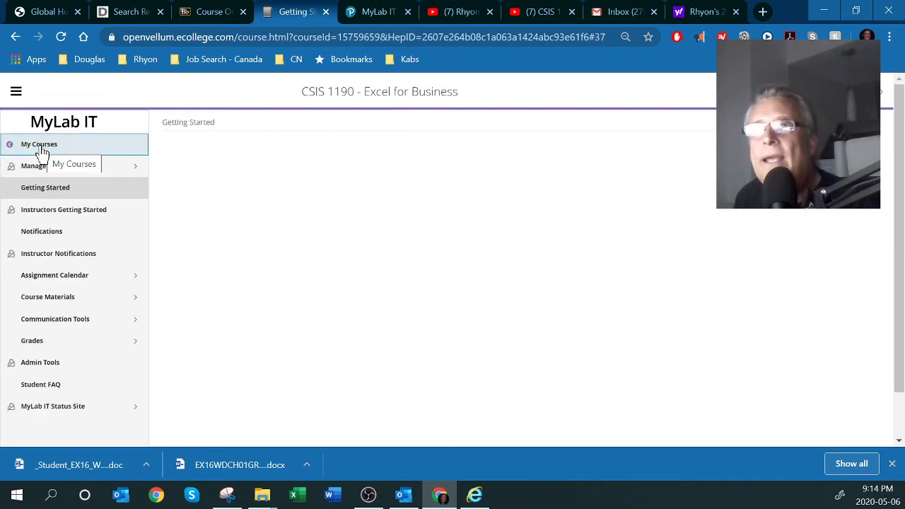
Look through Grades and Custom View, then show options for Word Assignment Chapter 1, graded 17
click(36, 343)
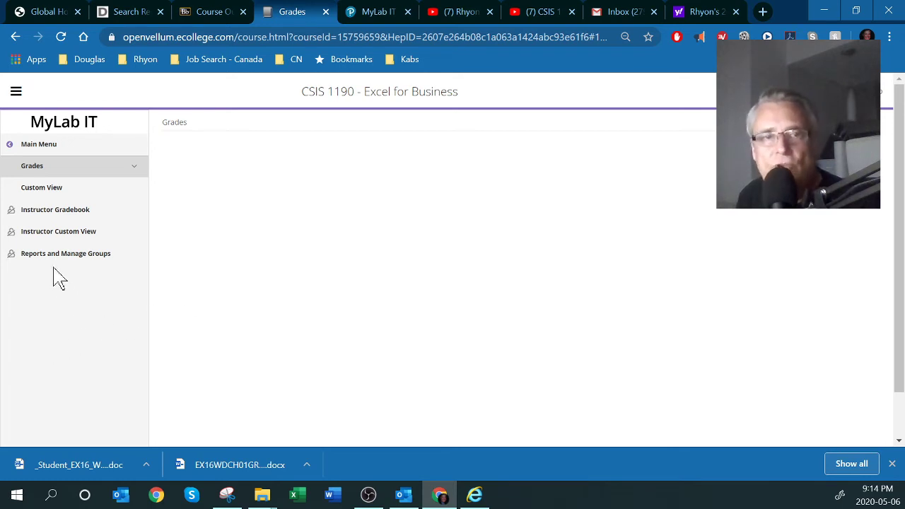
click(47, 195)
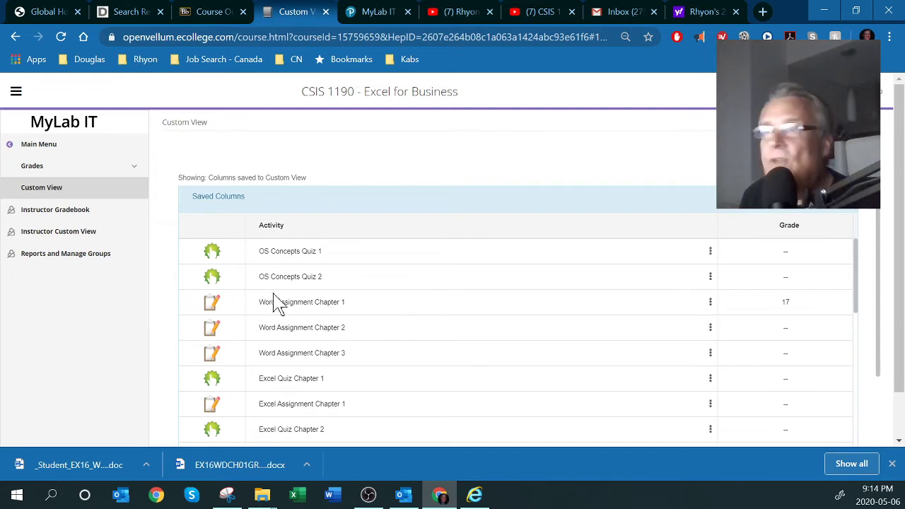
click(32, 170)
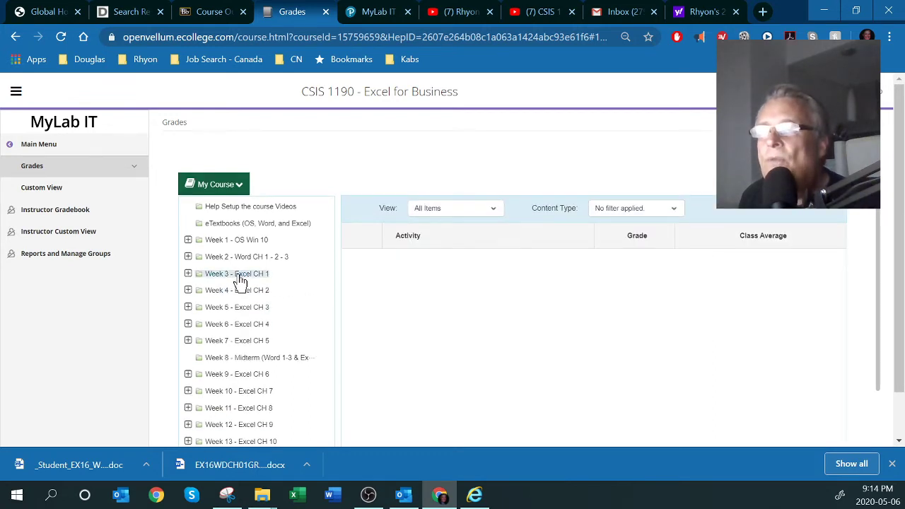
scroll(240, 281, down, 2)
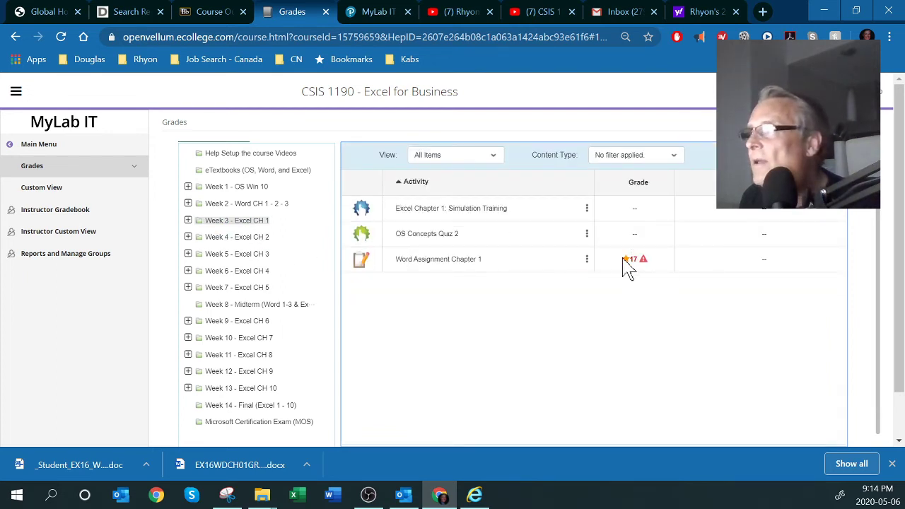
click(587, 260)
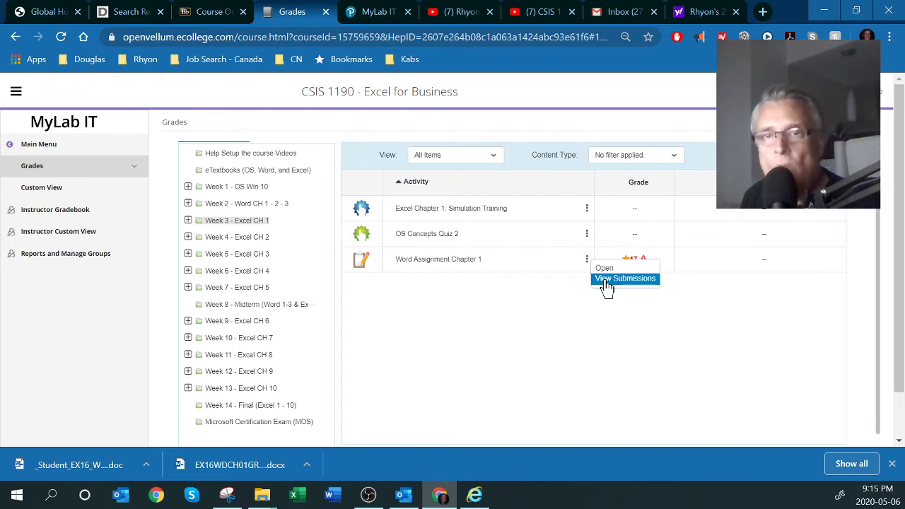
View the Word Assignment Chapter 1 submissions and open the second attempt's score card
click(607, 280)
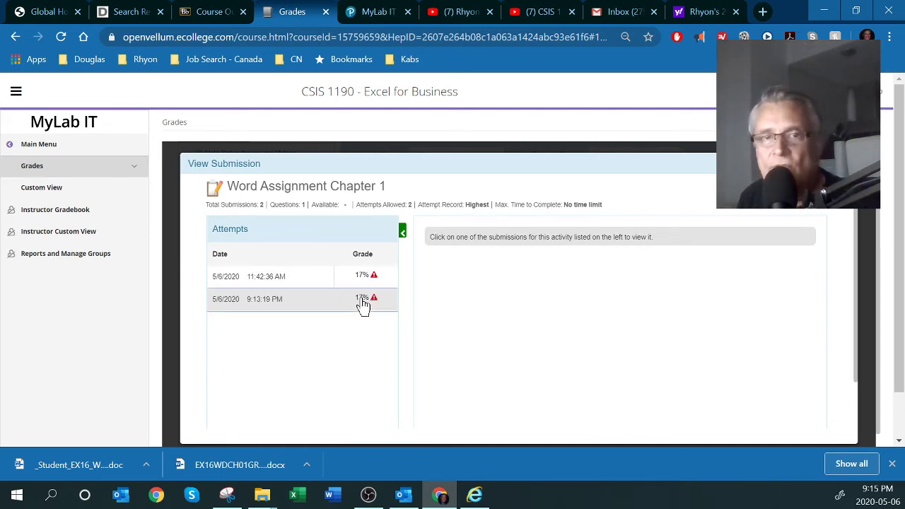
click(363, 304)
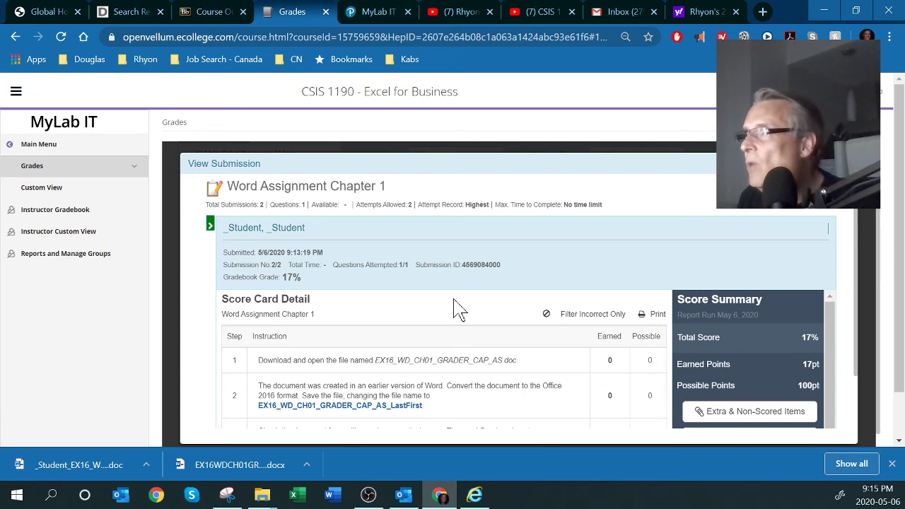
Highlight step 1's 0 possible points and step 3's spelling-and-grammar instruction earning 9 points
scroll(456, 309, down, 1)
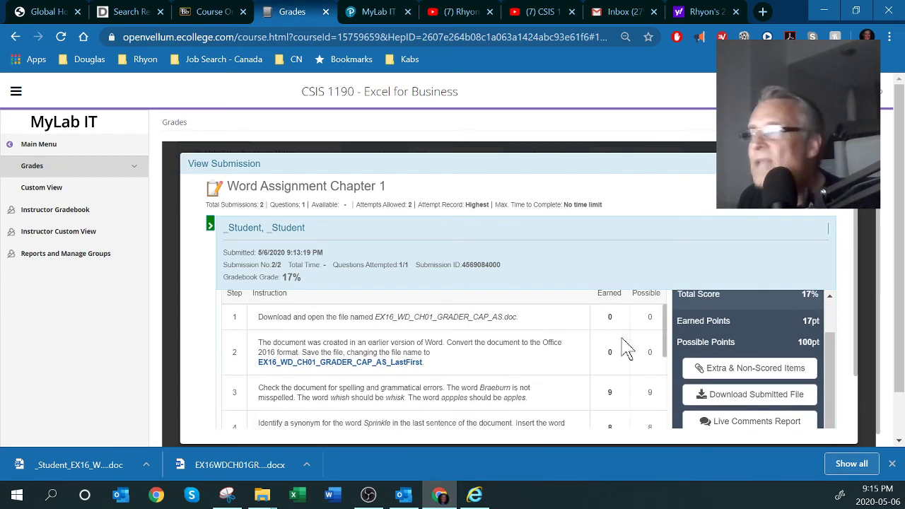
scroll(634, 344, down, 1)
scroll(634, 344, up, 1)
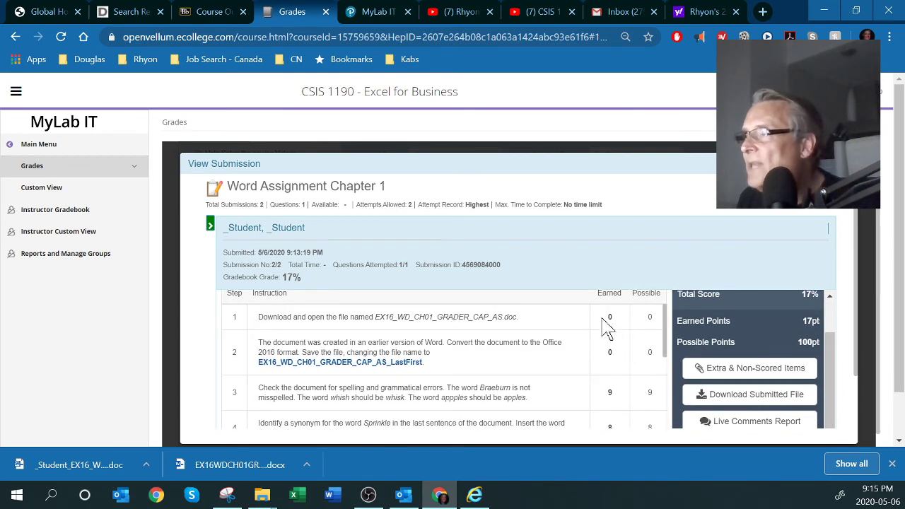
double_click(650, 316)
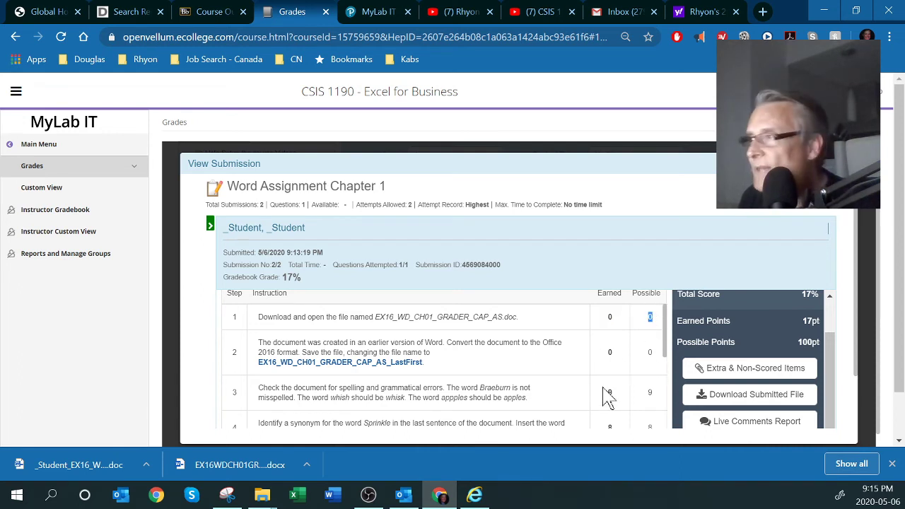
scroll(608, 395, down, 1)
drag(329, 340, 427, 341)
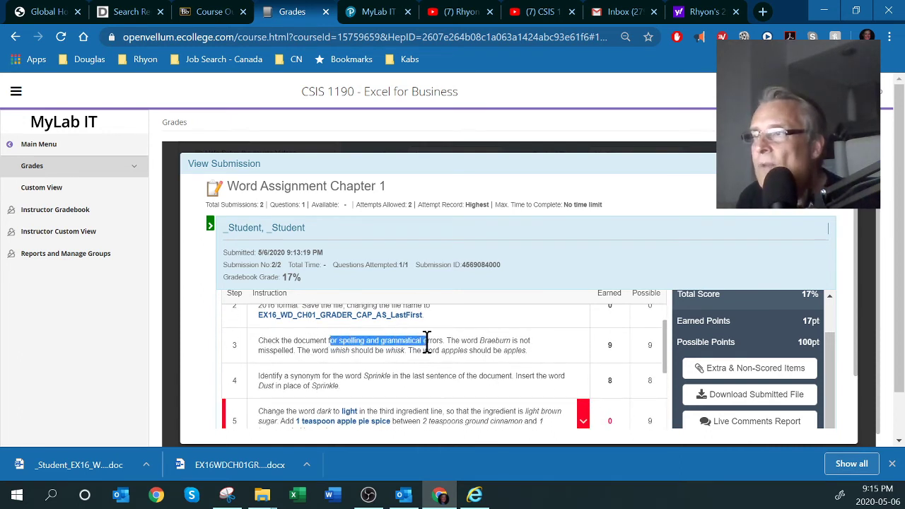
double_click(613, 345)
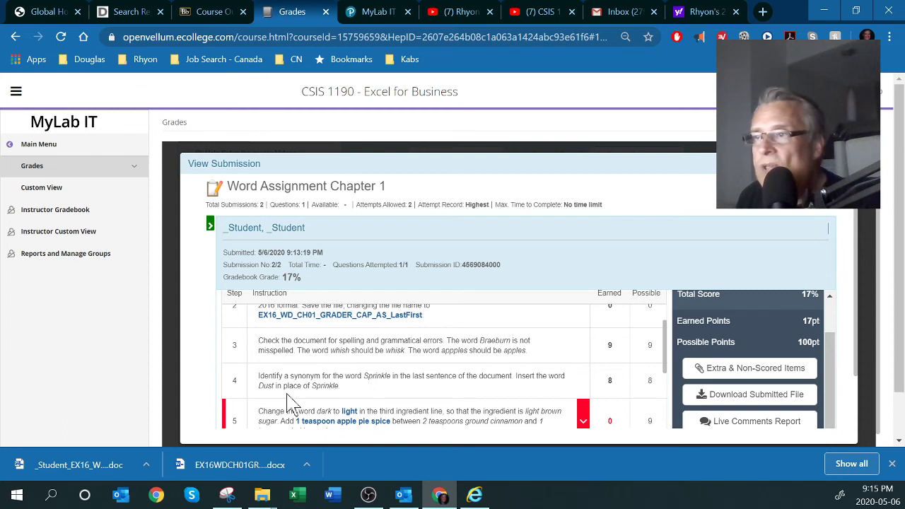
Point out 'Dust' and 'Sprinkle' in step 4, then scroll to the red 0-point steps 5–8
double_click(264, 386)
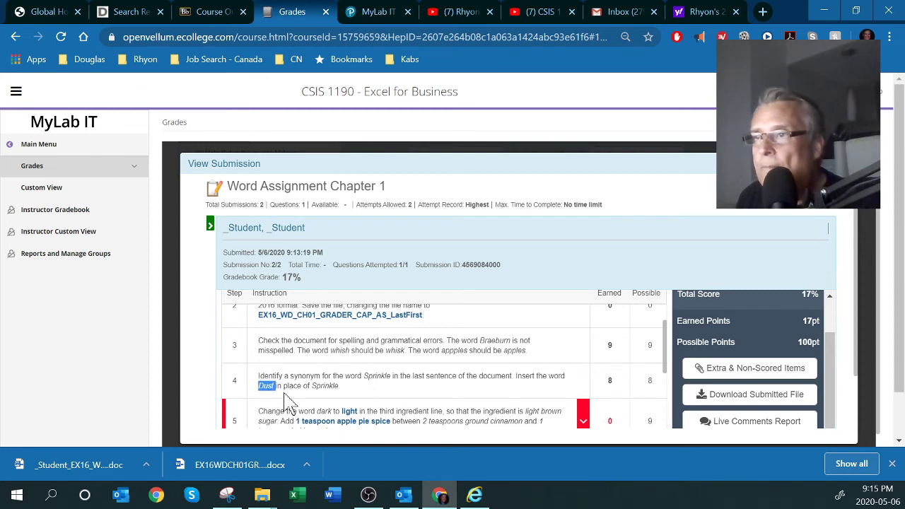
double_click(325, 385)
click(612, 380)
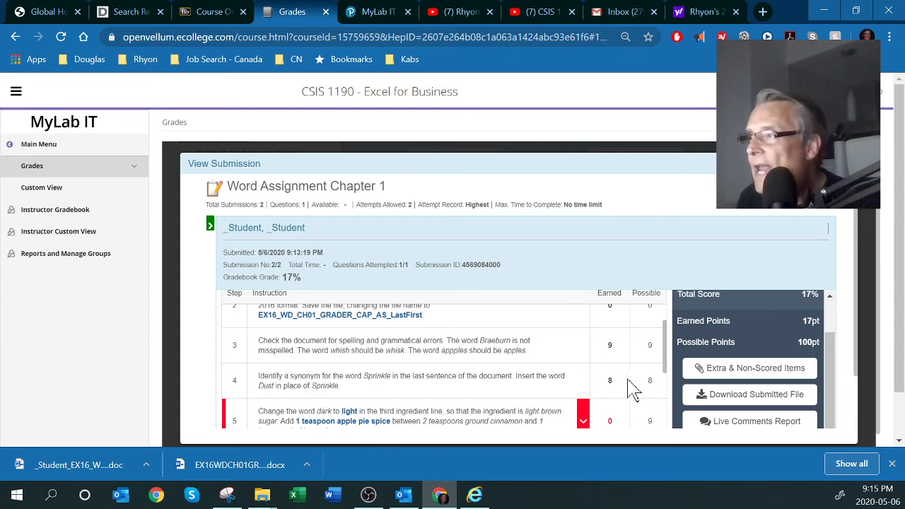
scroll(521, 377, down, 2)
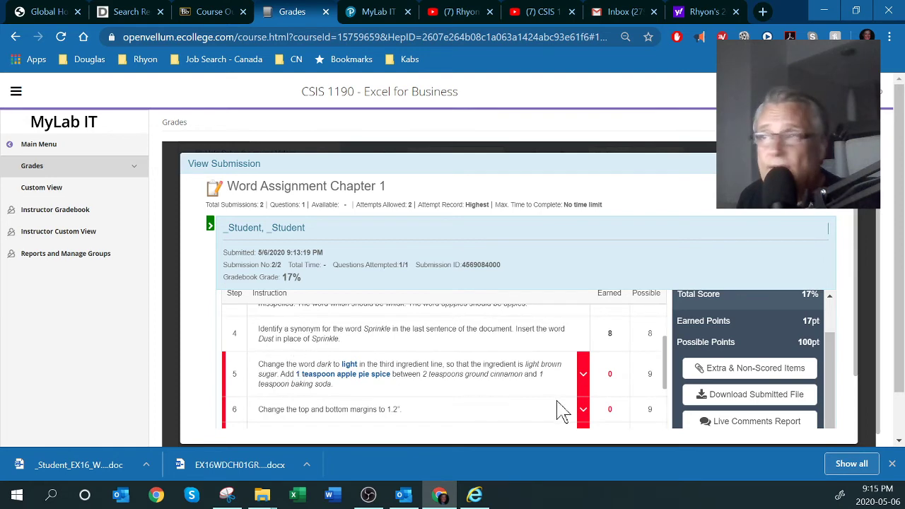
scroll(615, 409, down, 2)
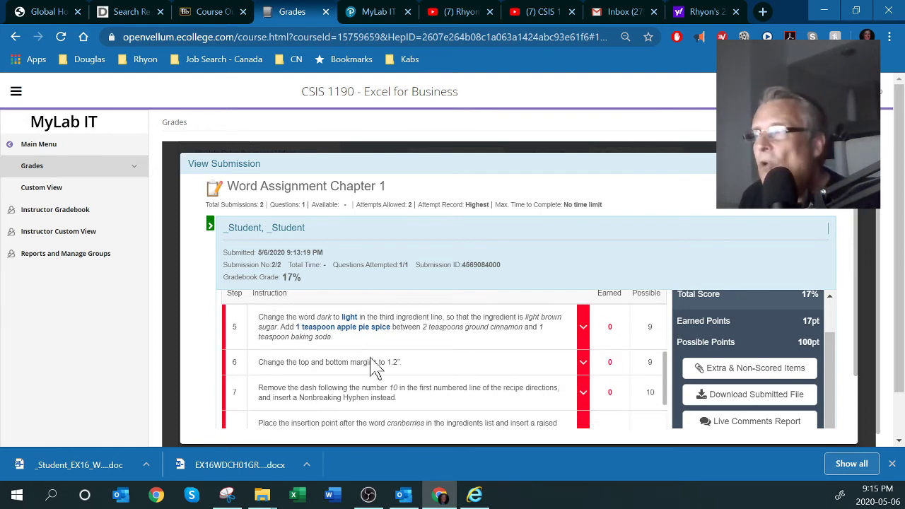
scroll(495, 375, up, 2)
scroll(643, 382, down, 2)
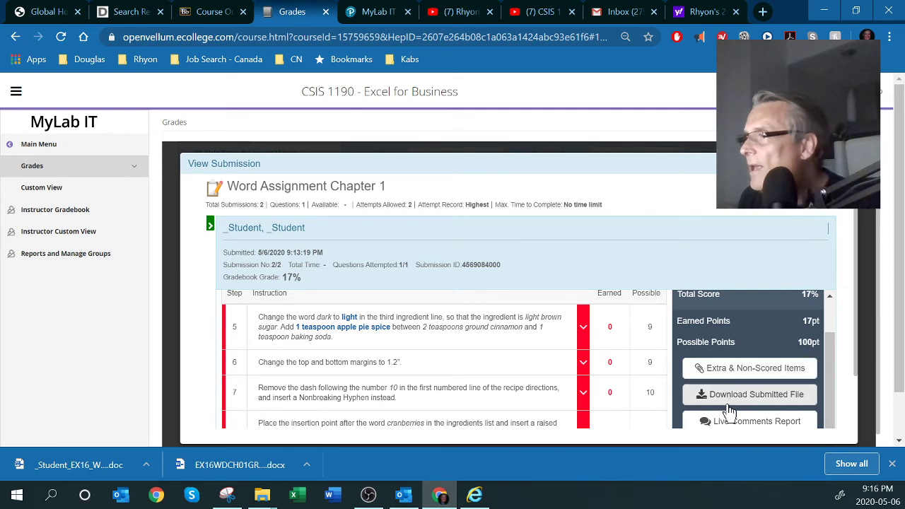
scroll(728, 389, down, 2)
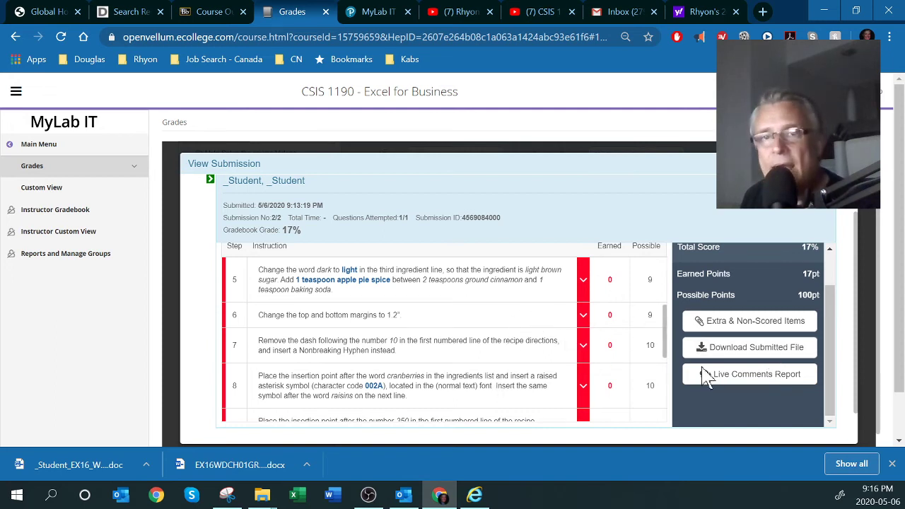
Download the submission's live comments report and open the .docx in Word
click(742, 380)
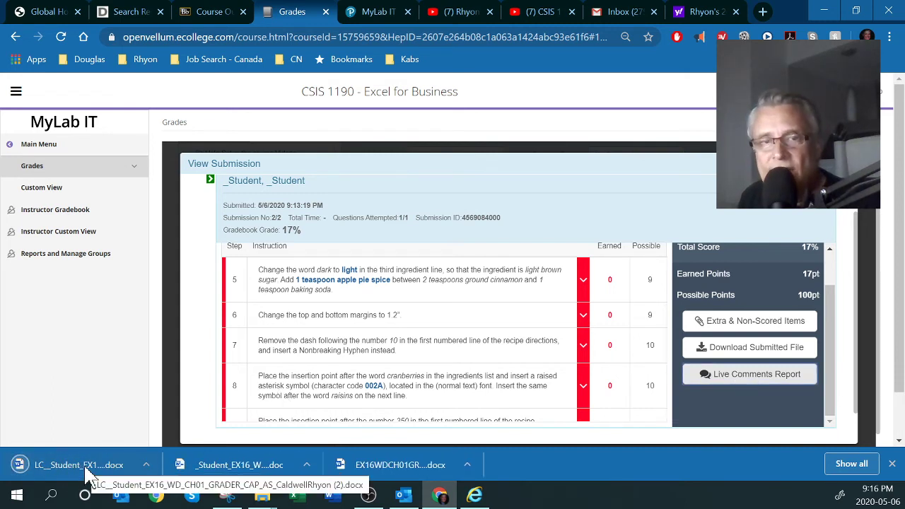
click(146, 465)
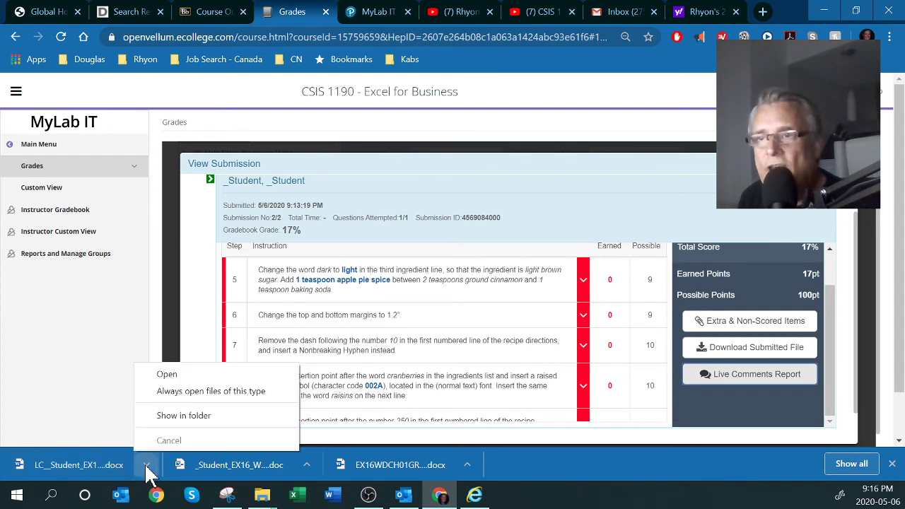
click(164, 374)
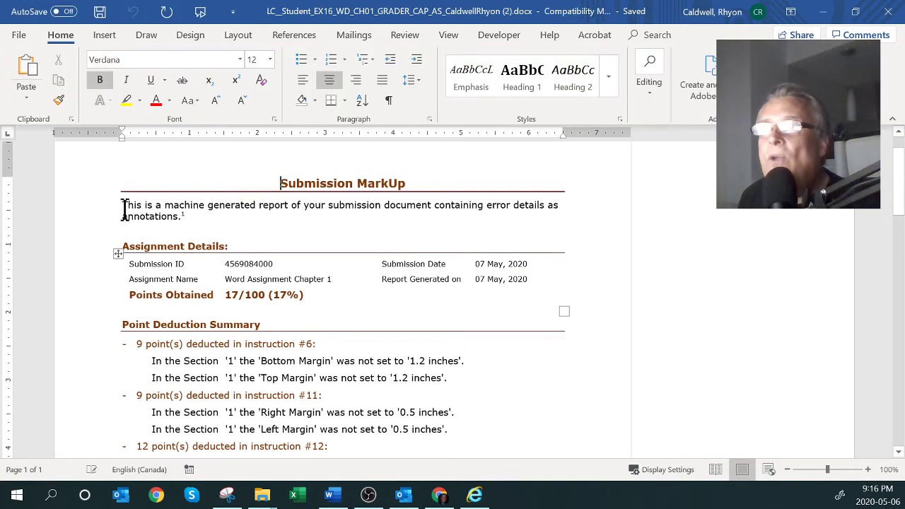
Scroll the Point Deduction Summary, marking the 9-point deduction and Bottom Margin error, down to the recipe
scroll(282, 237, down, 1)
drag(227, 272, 239, 272)
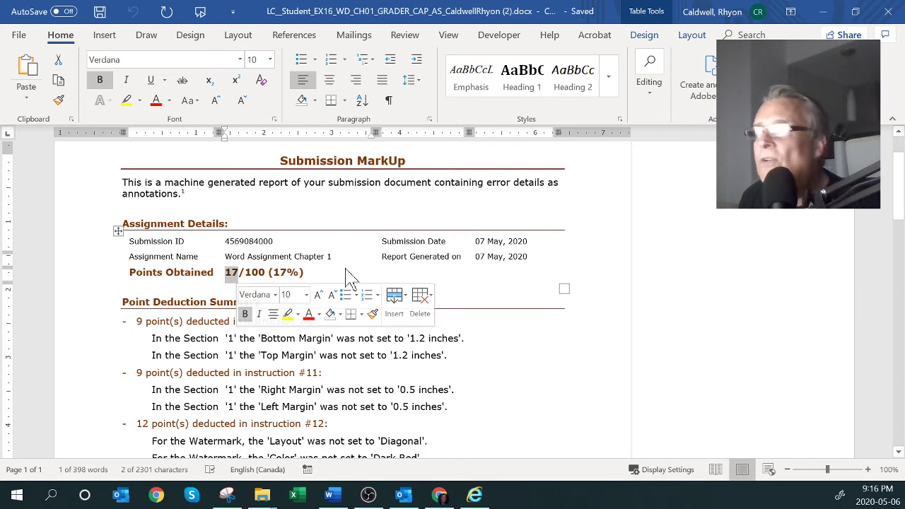
scroll(347, 275, down, 1)
drag(139, 299, 144, 299)
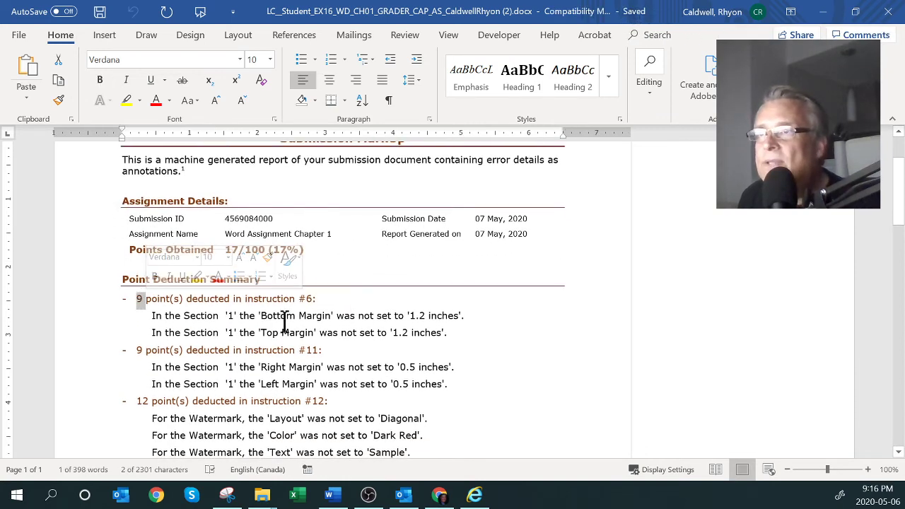
scroll(284, 322, down, 2)
drag(235, 269, 332, 270)
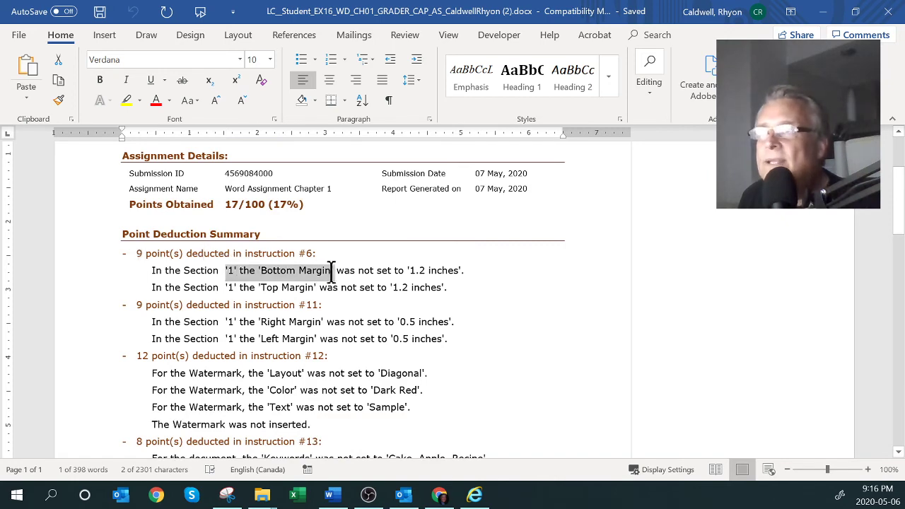
scroll(231, 290, down, 7)
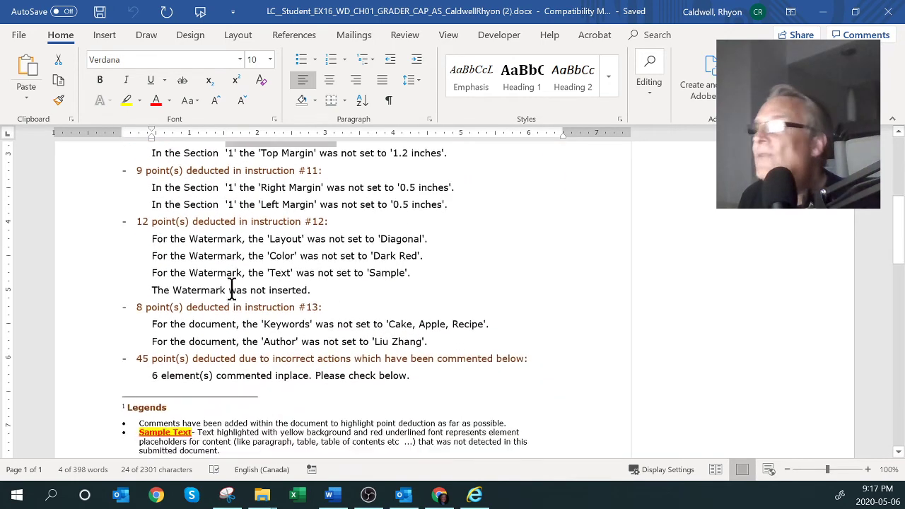
scroll(231, 290, down, 6)
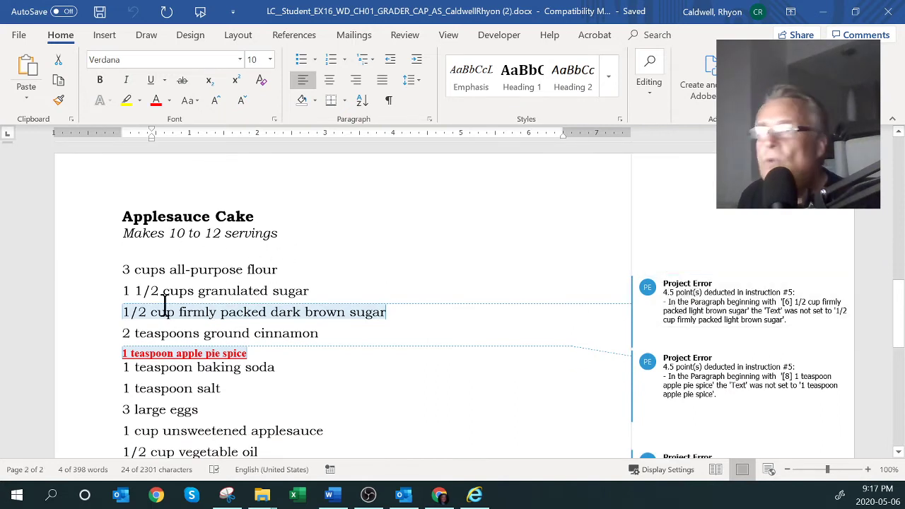
Select the dark brown sugar line and scroll through the recipe's Project Error comments
triple_click(203, 320)
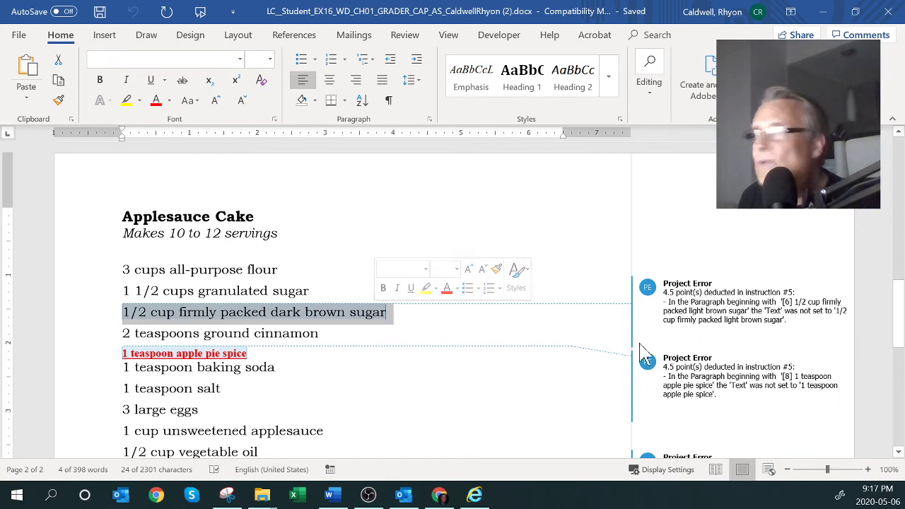
mouse_move(759, 289)
scroll(718, 322, down, 1)
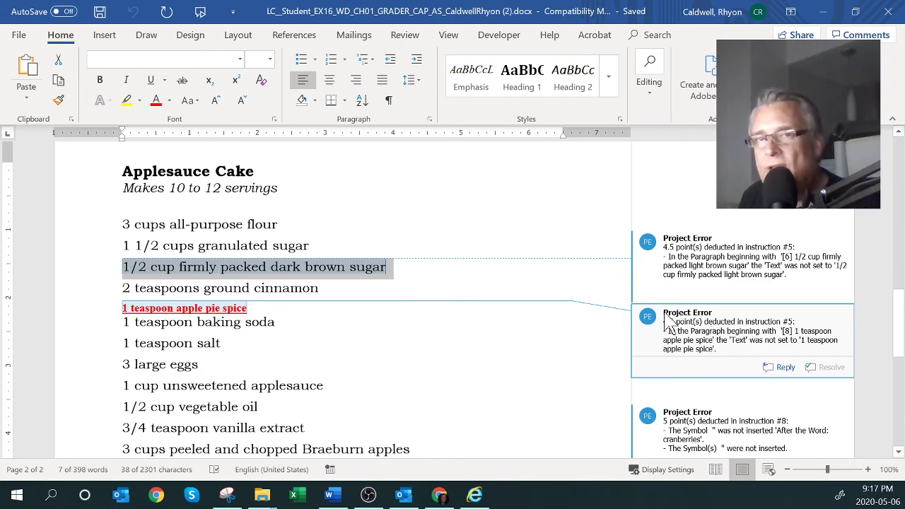
scroll(714, 322, down, 3)
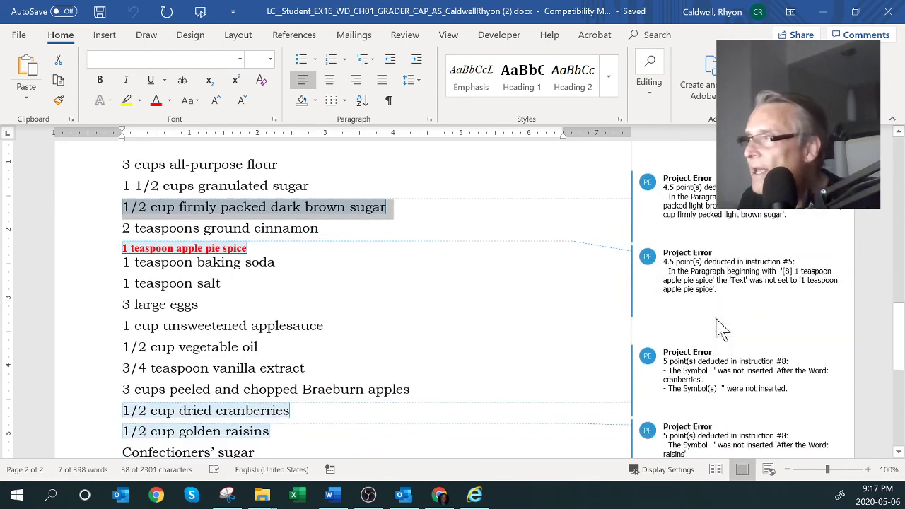
scroll(534, 290, down, 1)
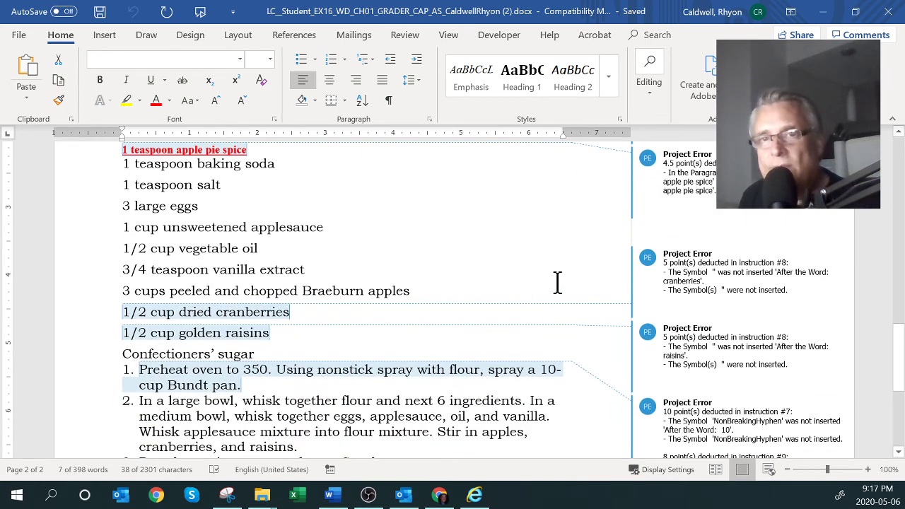
scroll(575, 269, down, 1)
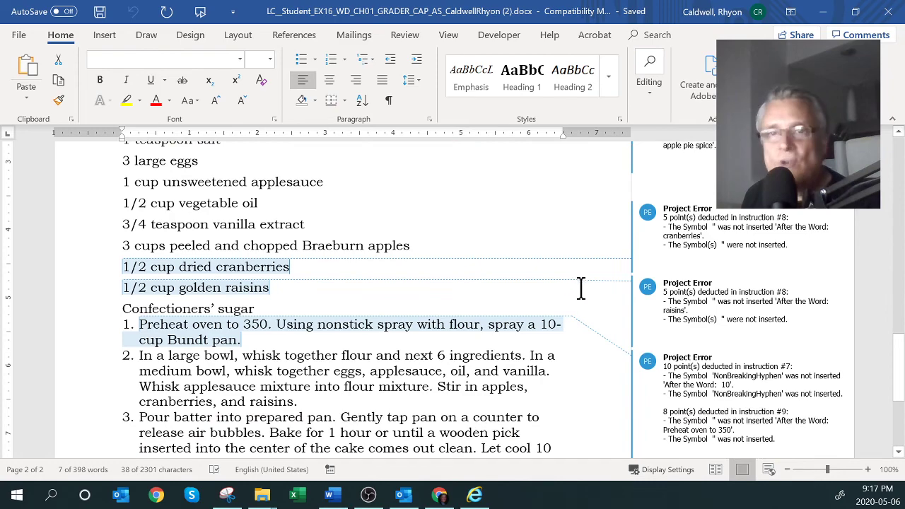
scroll(577, 286, down, 3)
scroll(507, 277, down, 2)
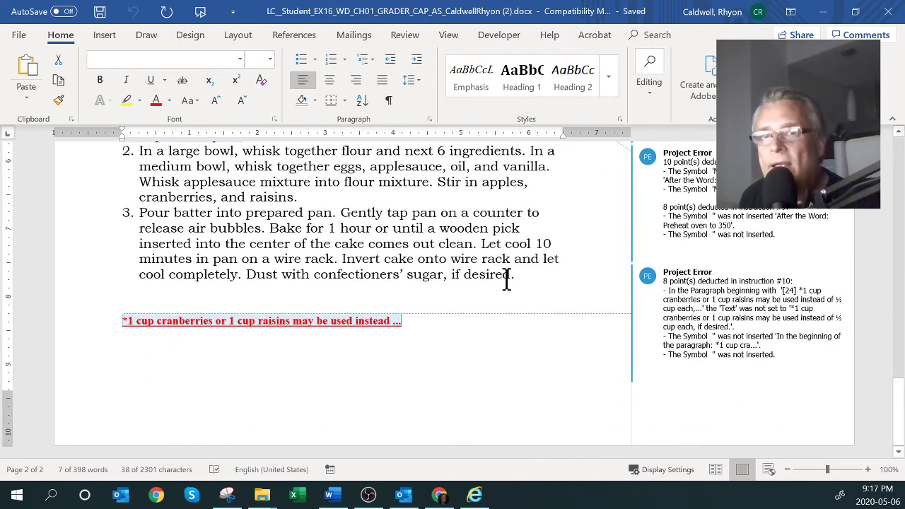
scroll(506, 277, up, 4)
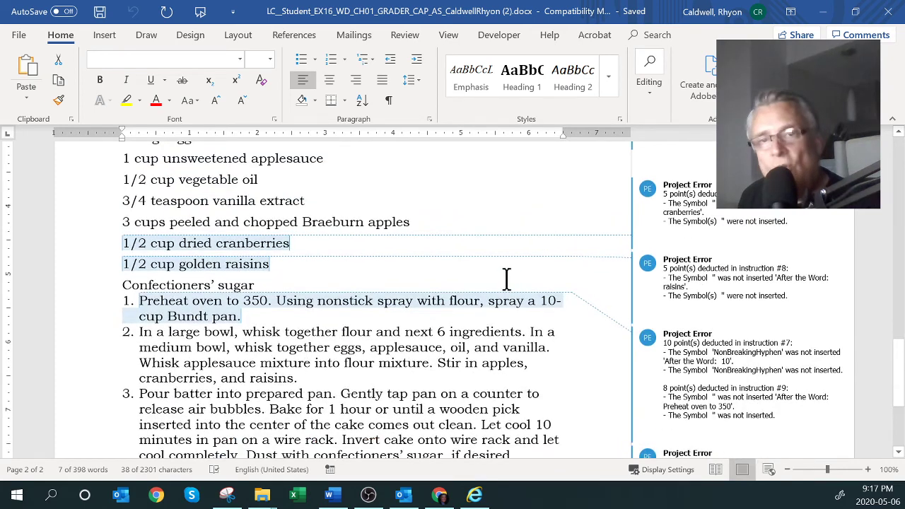
scroll(506, 278, up, 1)
Review the dried cranberries error comment, return to the first page, and close the report
click(665, 244)
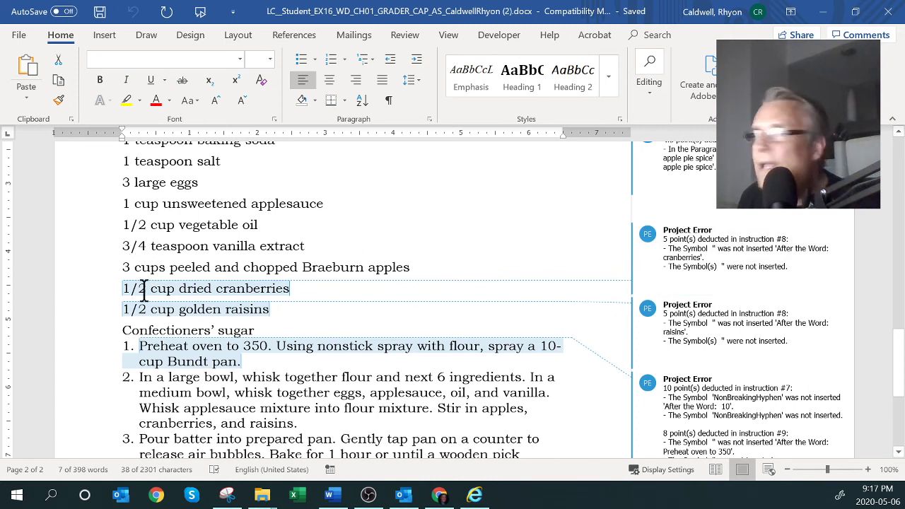
drag(126, 288, 267, 300)
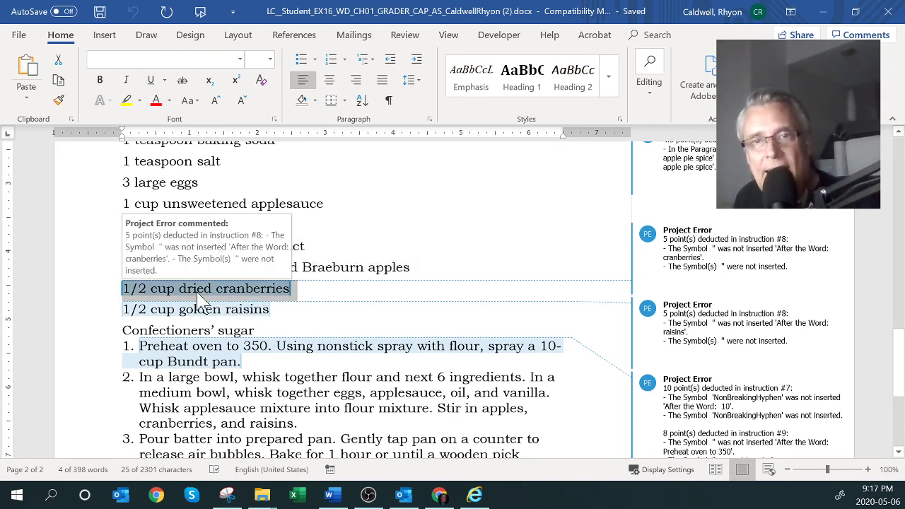
scroll(430, 327, up, 3)
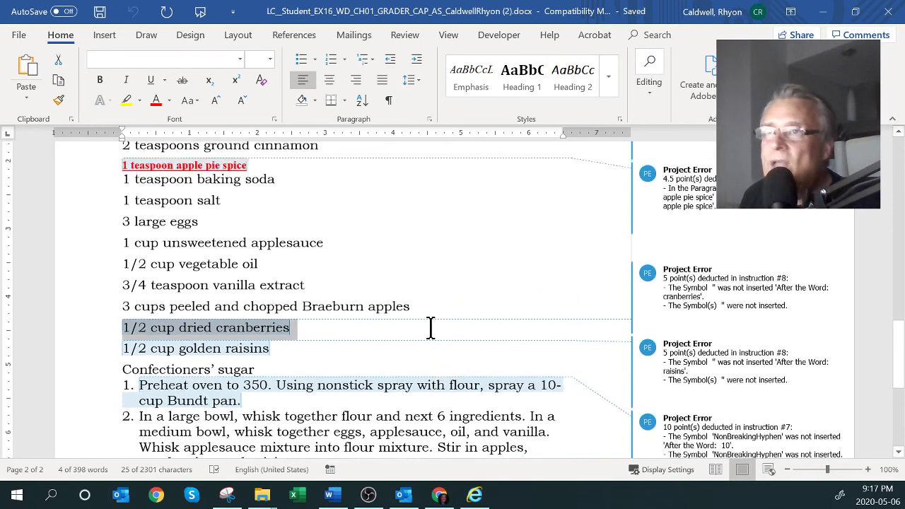
scroll(430, 327, up, 7)
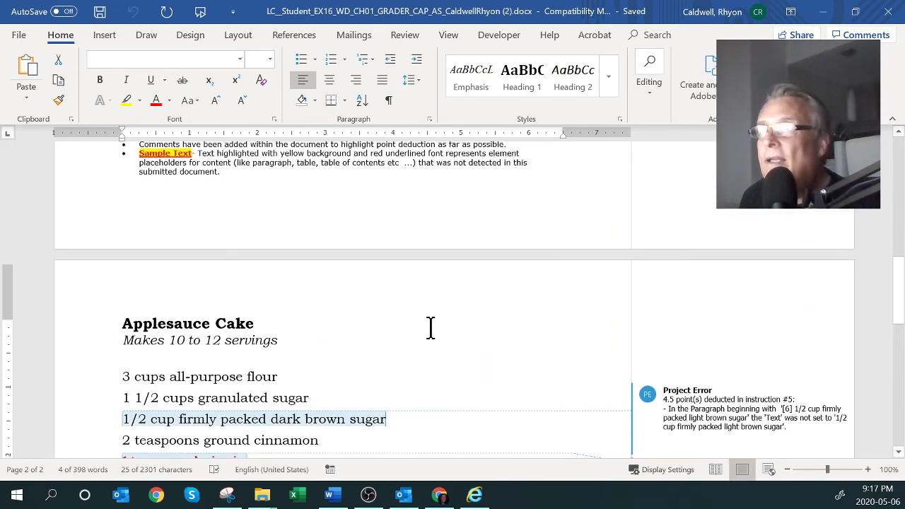
scroll(430, 327, up, 8)
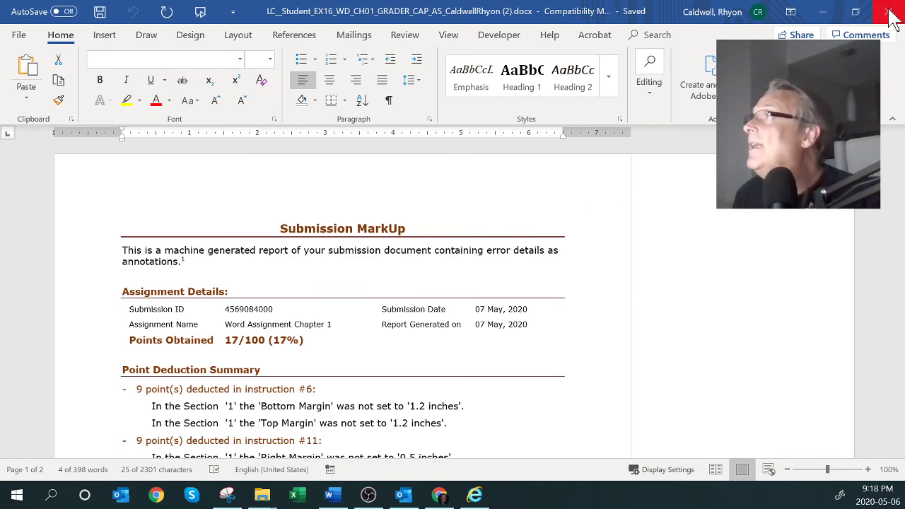
click(888, 19)
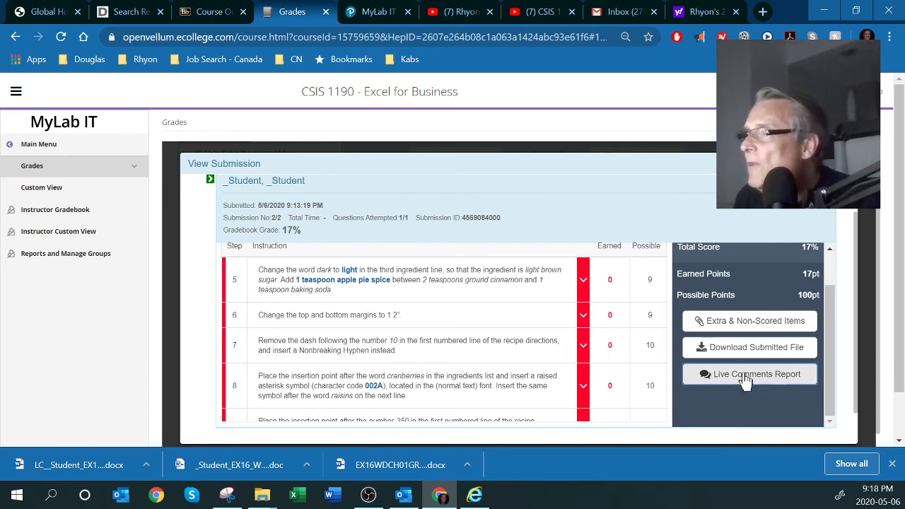
Expand step 5 in the Score Card Detail and review its failure details
scroll(721, 369, up, 2)
click(583, 327)
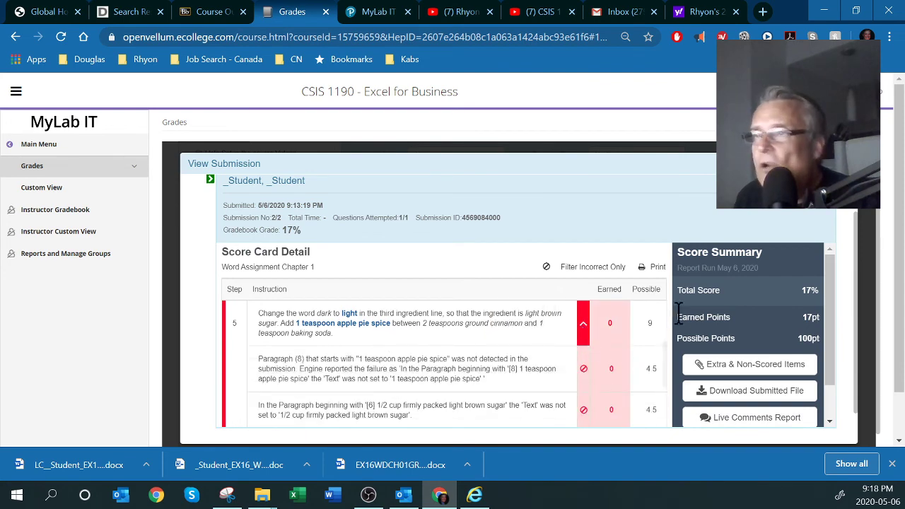
scroll(615, 355, down, 1)
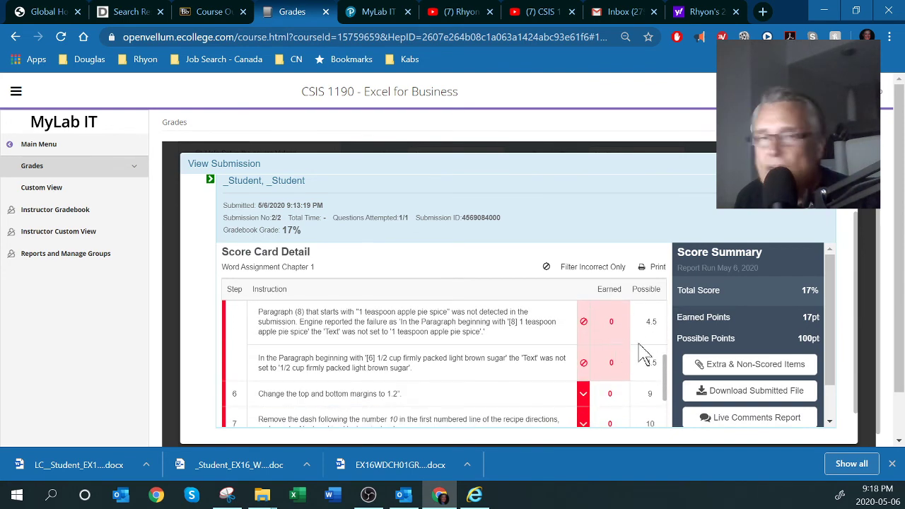
scroll(643, 354, up, 2)
scroll(658, 386, down, 1)
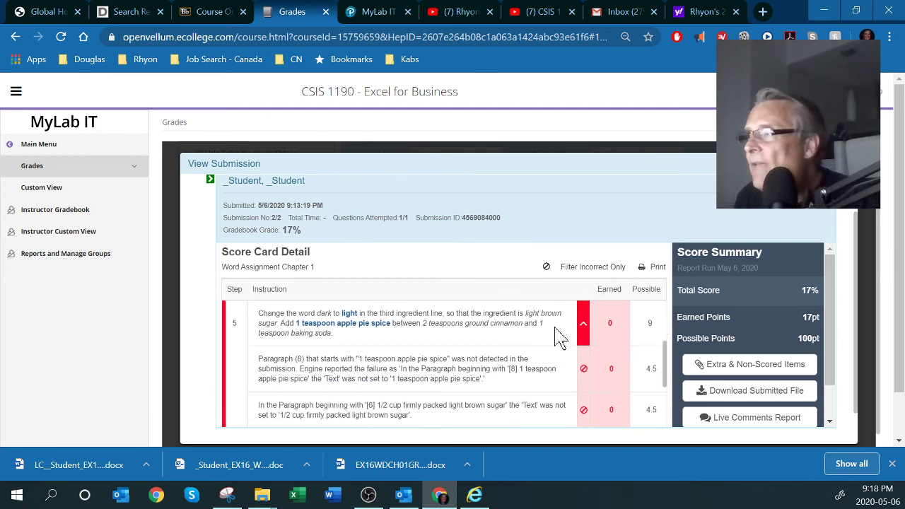
scroll(628, 387, down, 1)
drag(345, 311, 425, 321)
scroll(565, 375, up, 5)
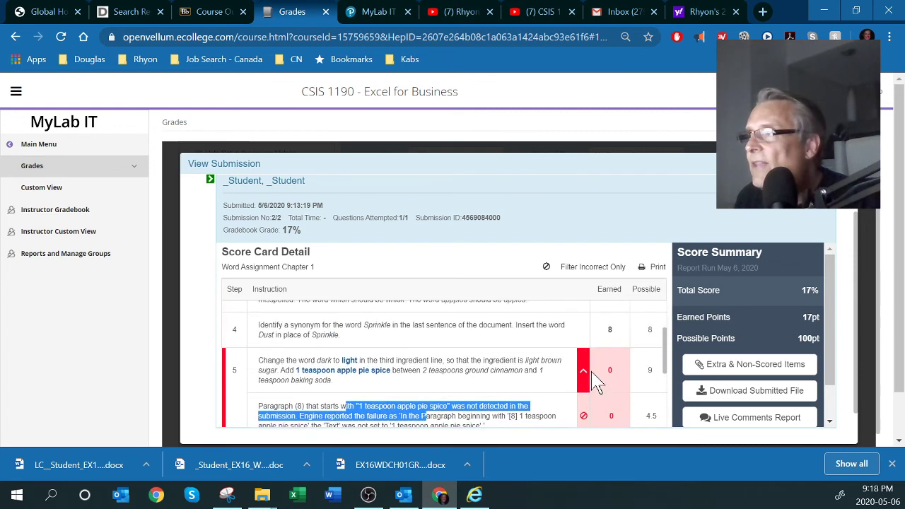
scroll(565, 354, down, 3)
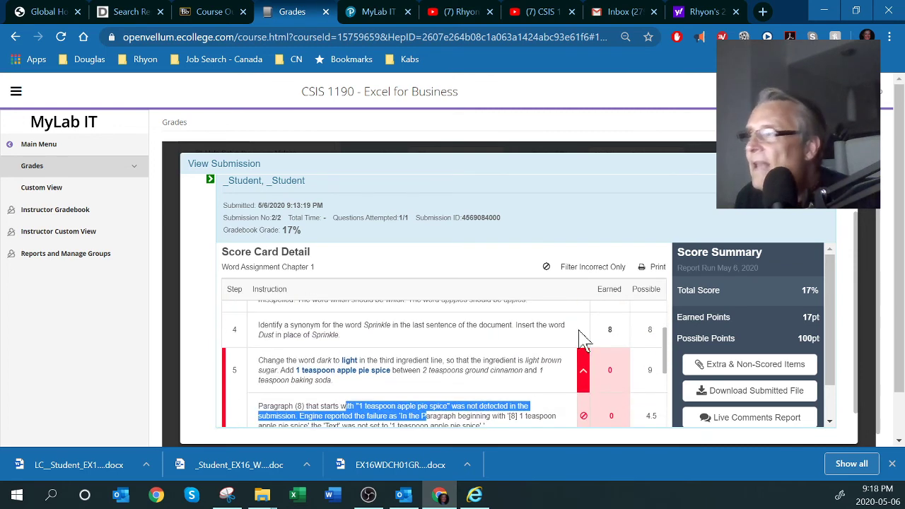
Collapse step 5, scroll down to steps 10–13, and select the 17% grade
click(583, 369)
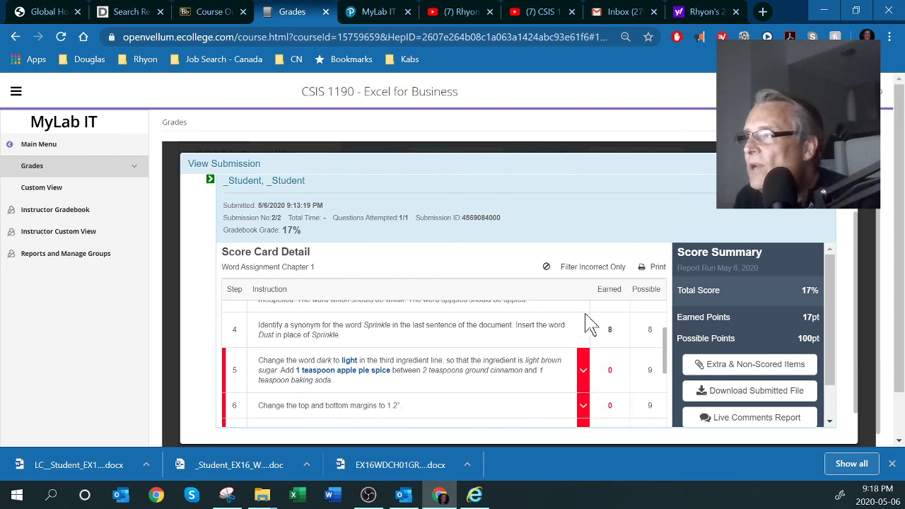
scroll(586, 354, down, 5)
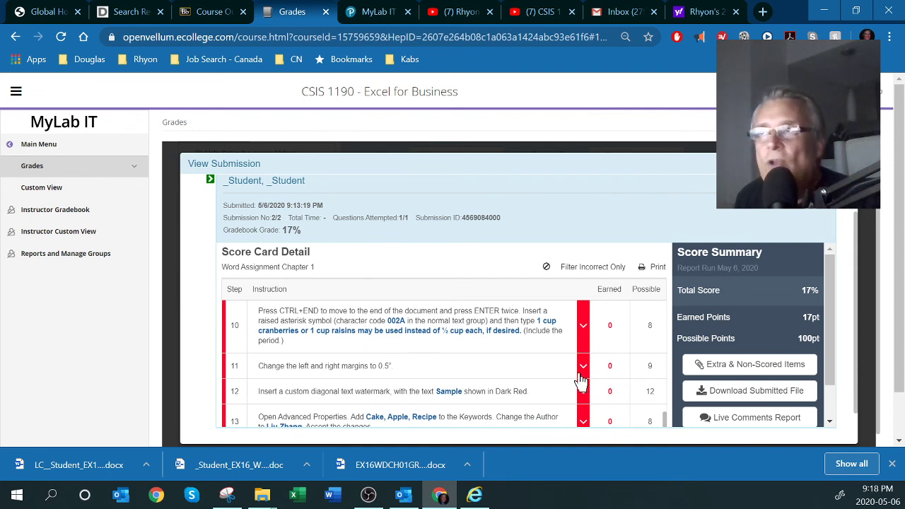
double_click(285, 230)
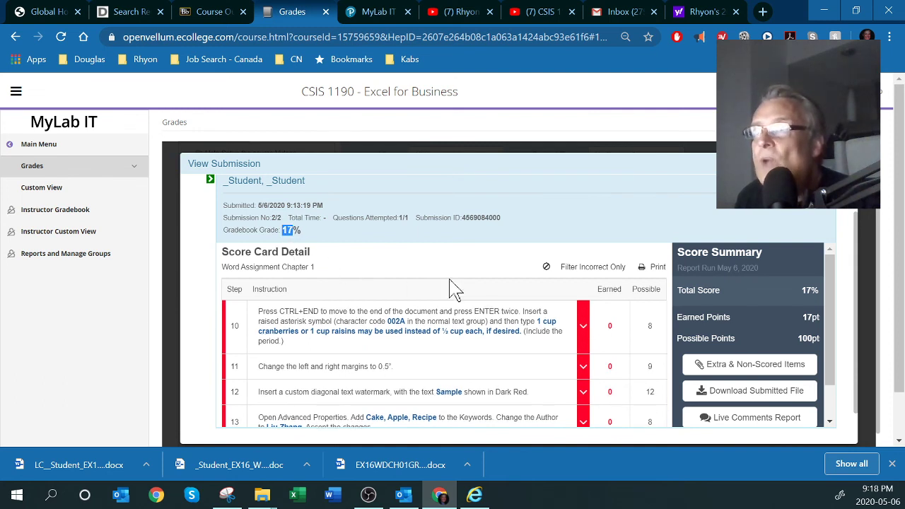